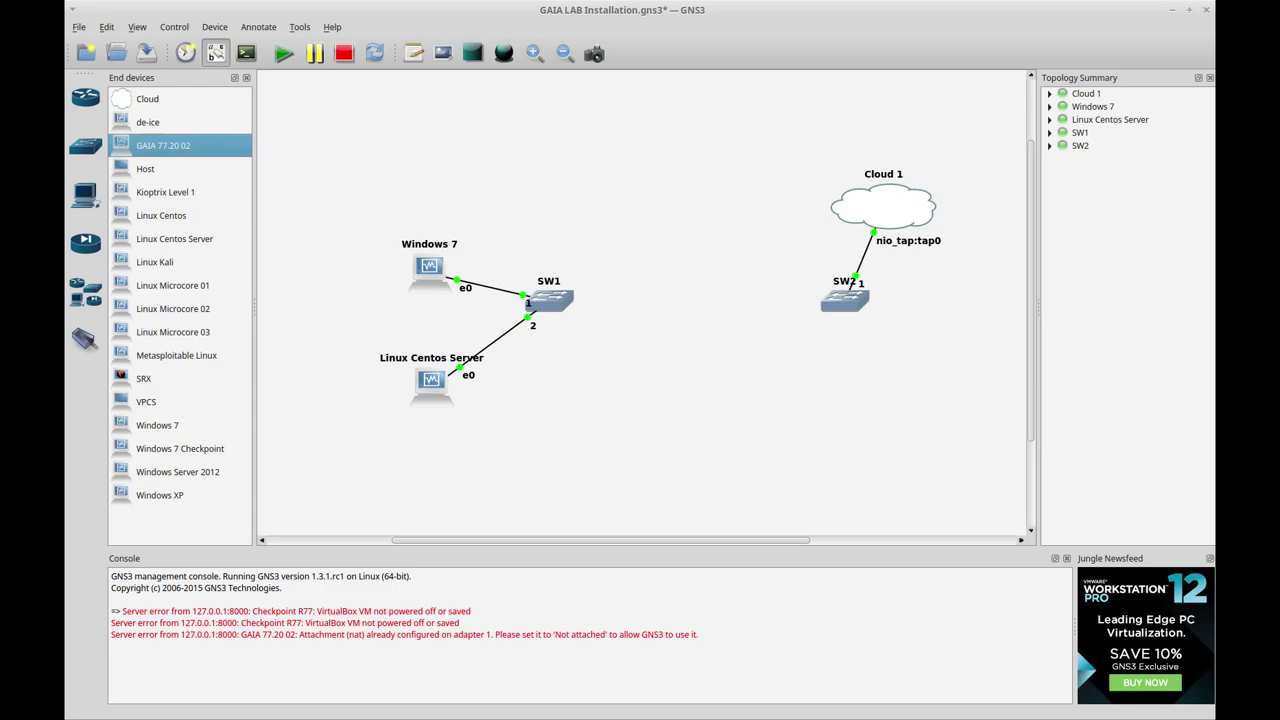
Step: Switch from GNS3 to the Oracle VM VirtualBox Manager window with Alt+Tab
key("alt+Tab")
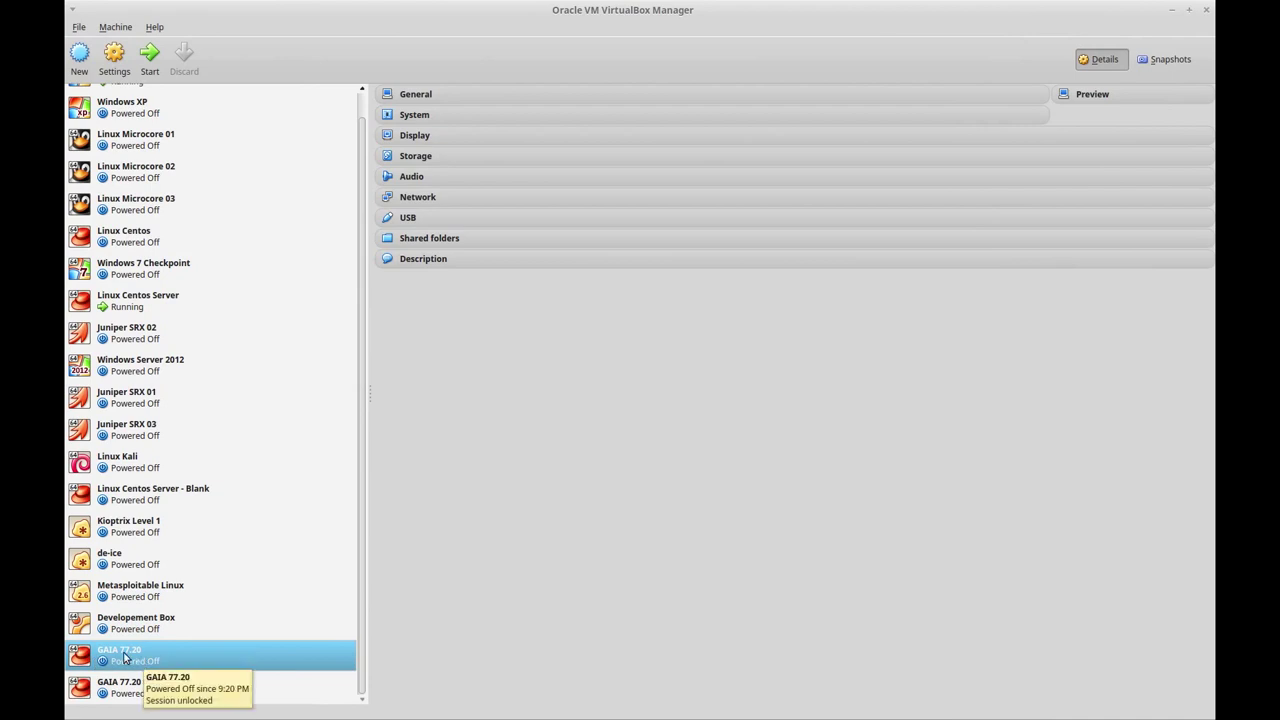
Step: Check that GAIA 77.20 02 and GAIA 77.20 are powered off, then minimize VirtualBox Manager
left_click(132, 686)
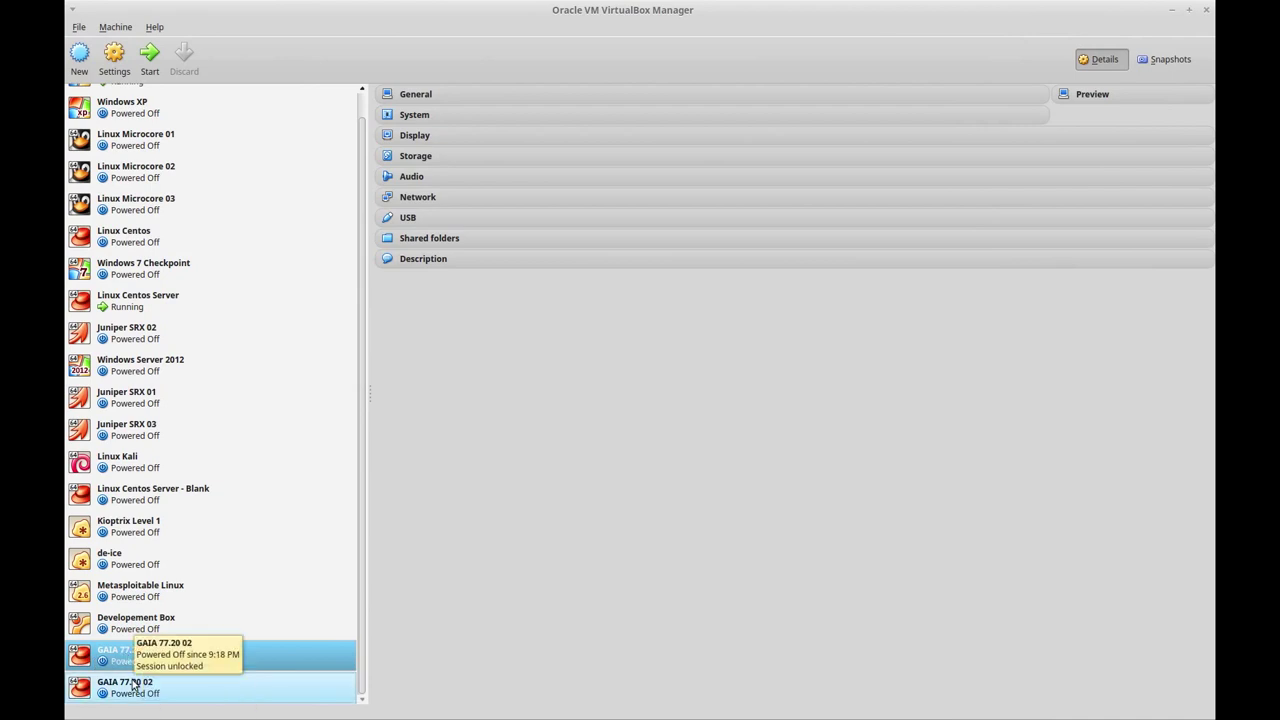
left_click(128, 664)
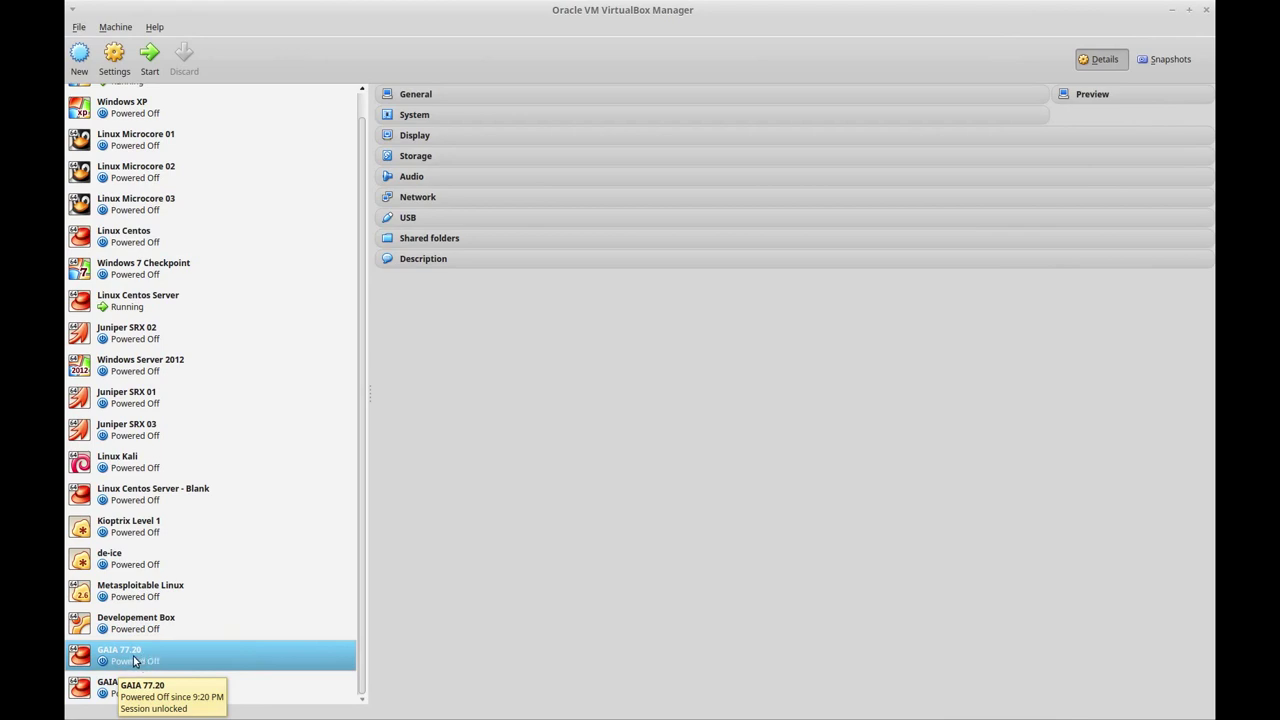
left_click(1172, 11)
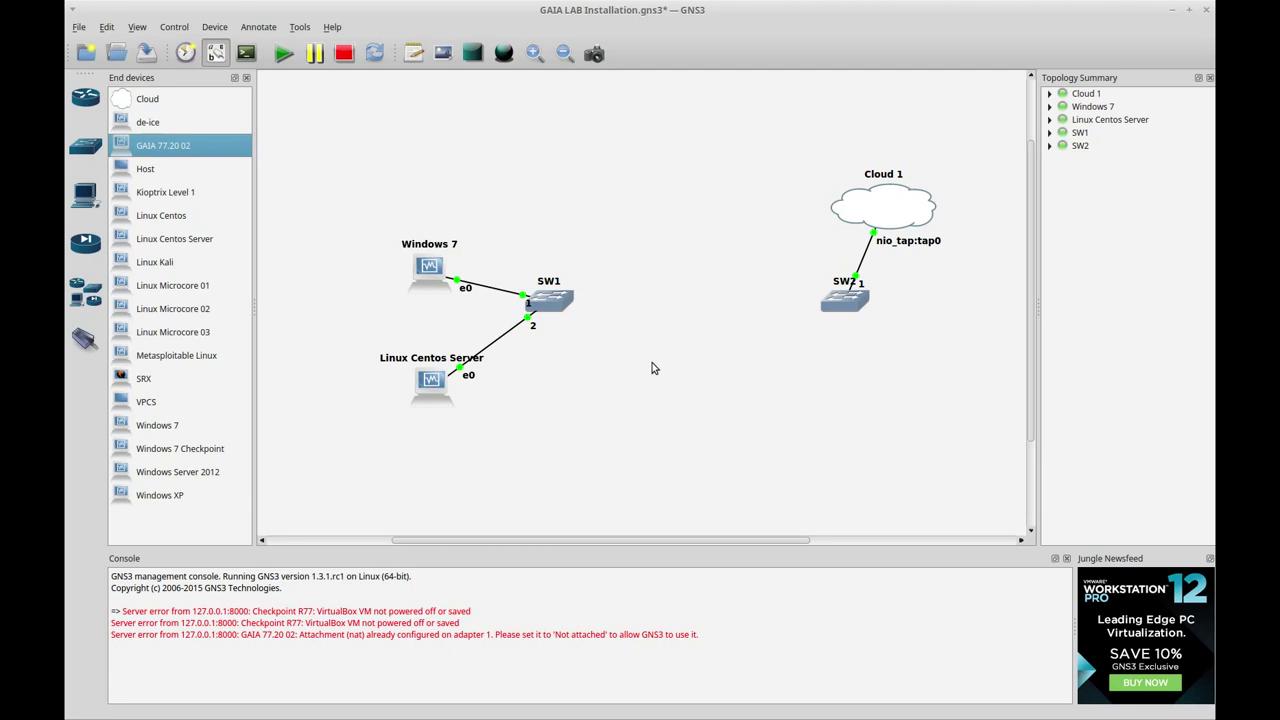
Step: Open Edit > Preferences on the VirtualBox VMs page and start a new VM template
left_click(78, 27)
mouse_move(101, 30)
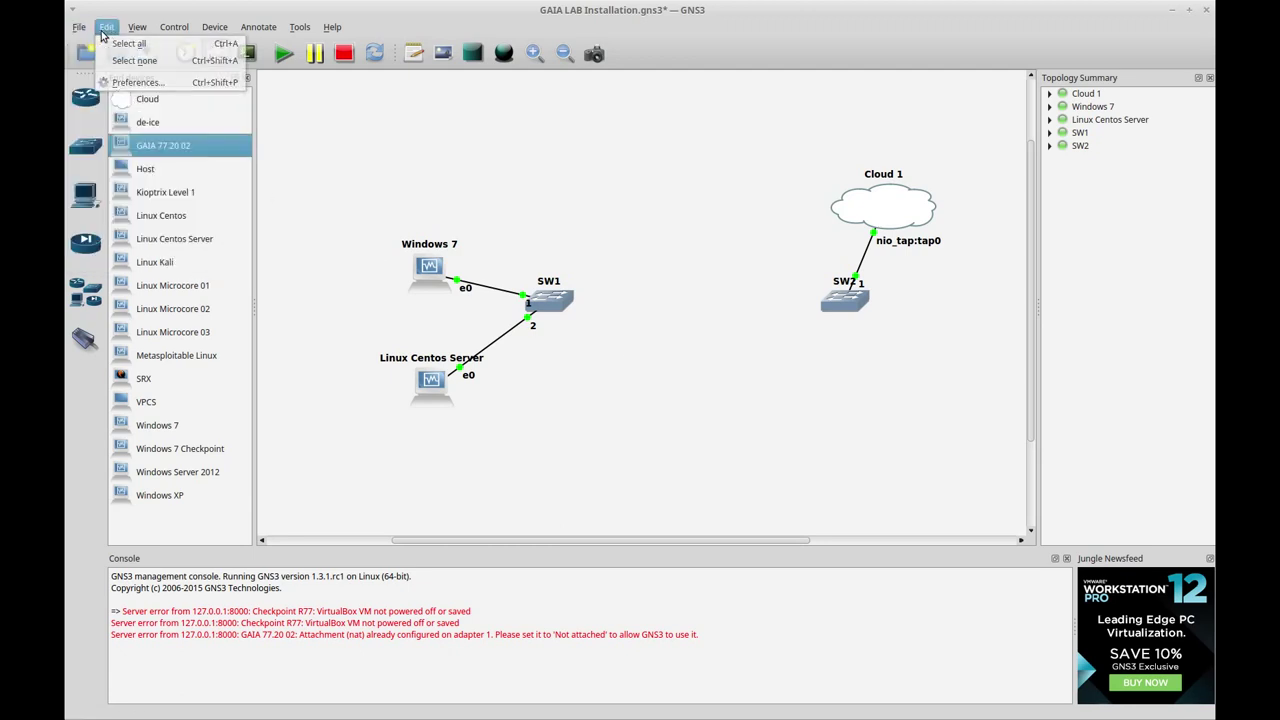
left_click(137, 82)
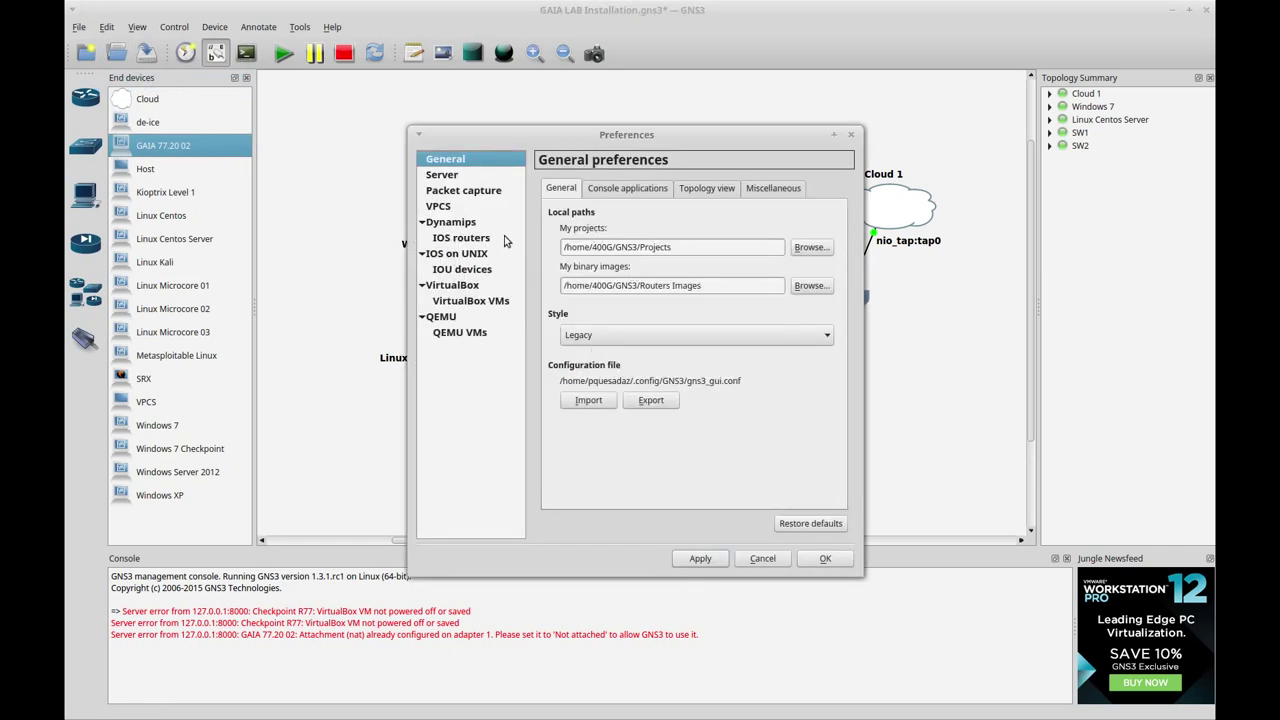
left_click(467, 302)
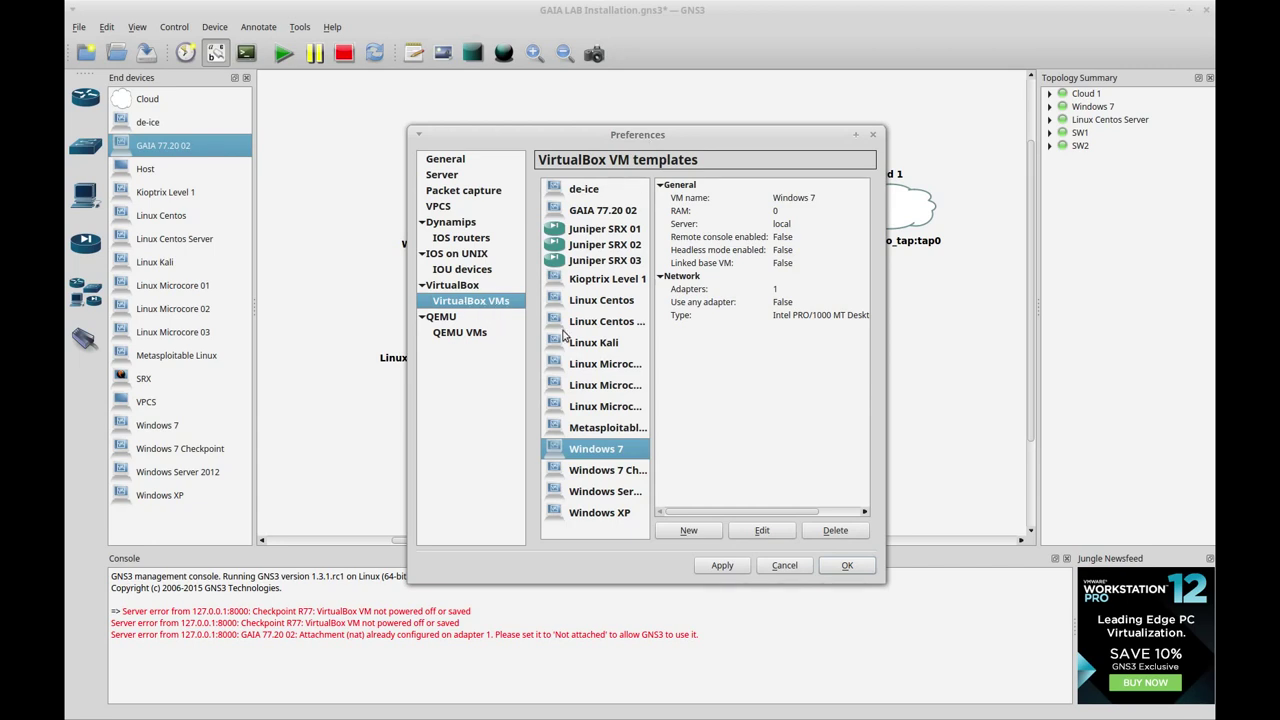
left_click(689, 531)
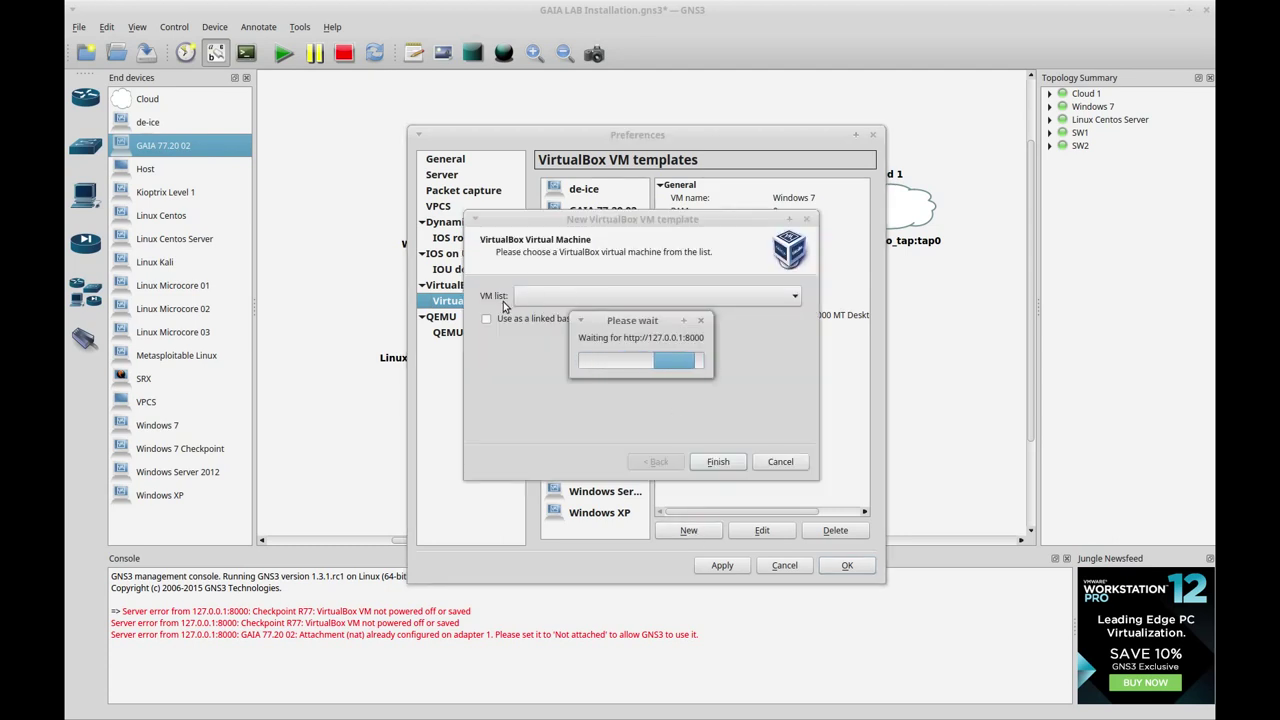
Step: Create a VirtualBox VM template from the GAIA 77.20 machine
left_click(545, 296)
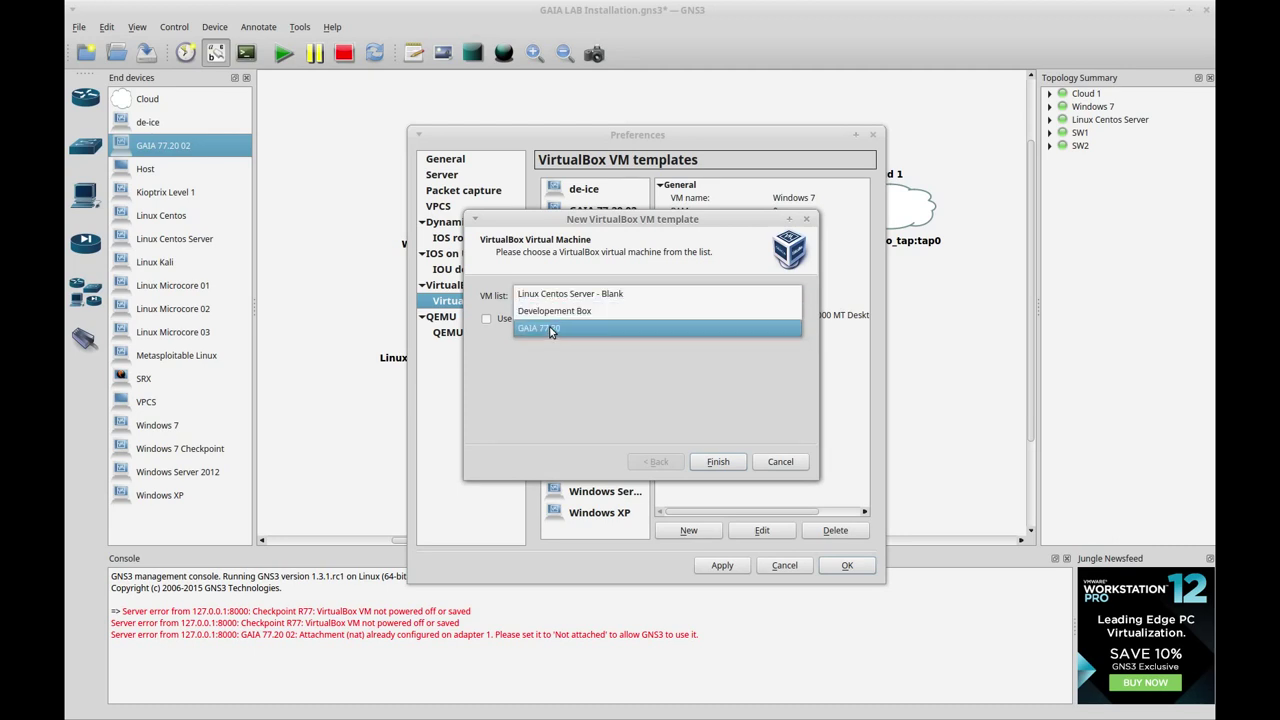
left_click(550, 330)
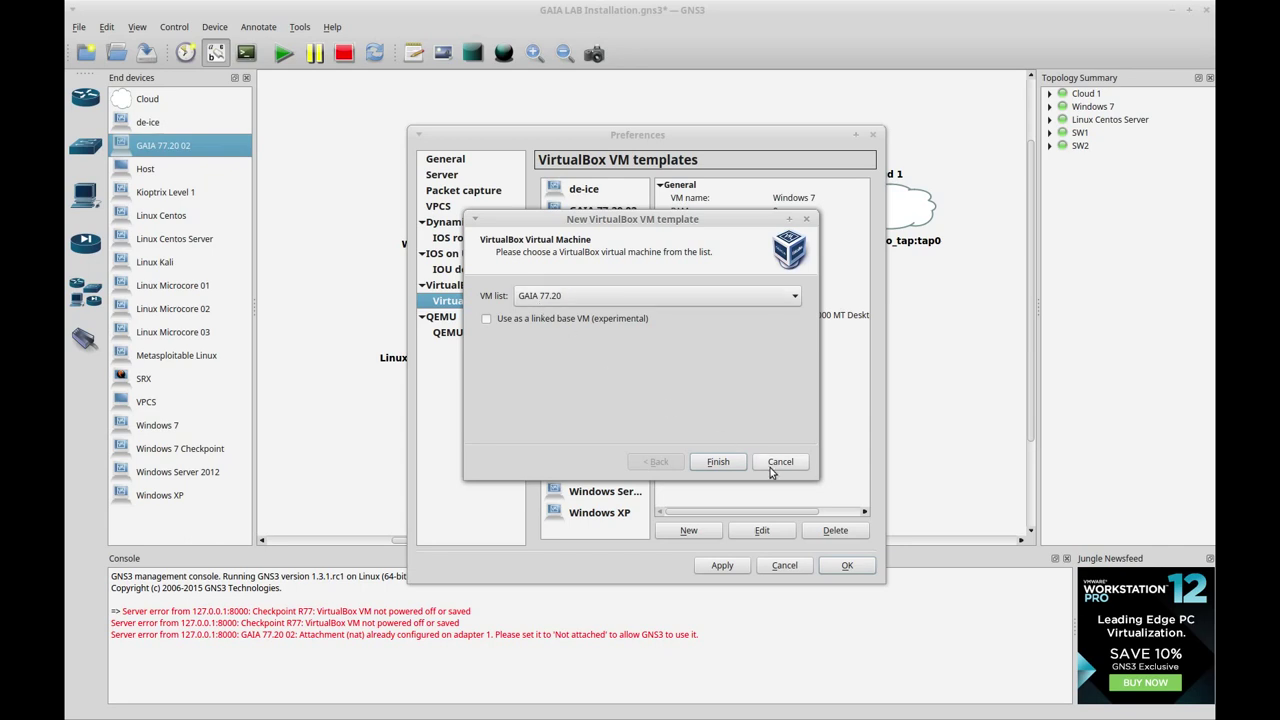
left_click(718, 461)
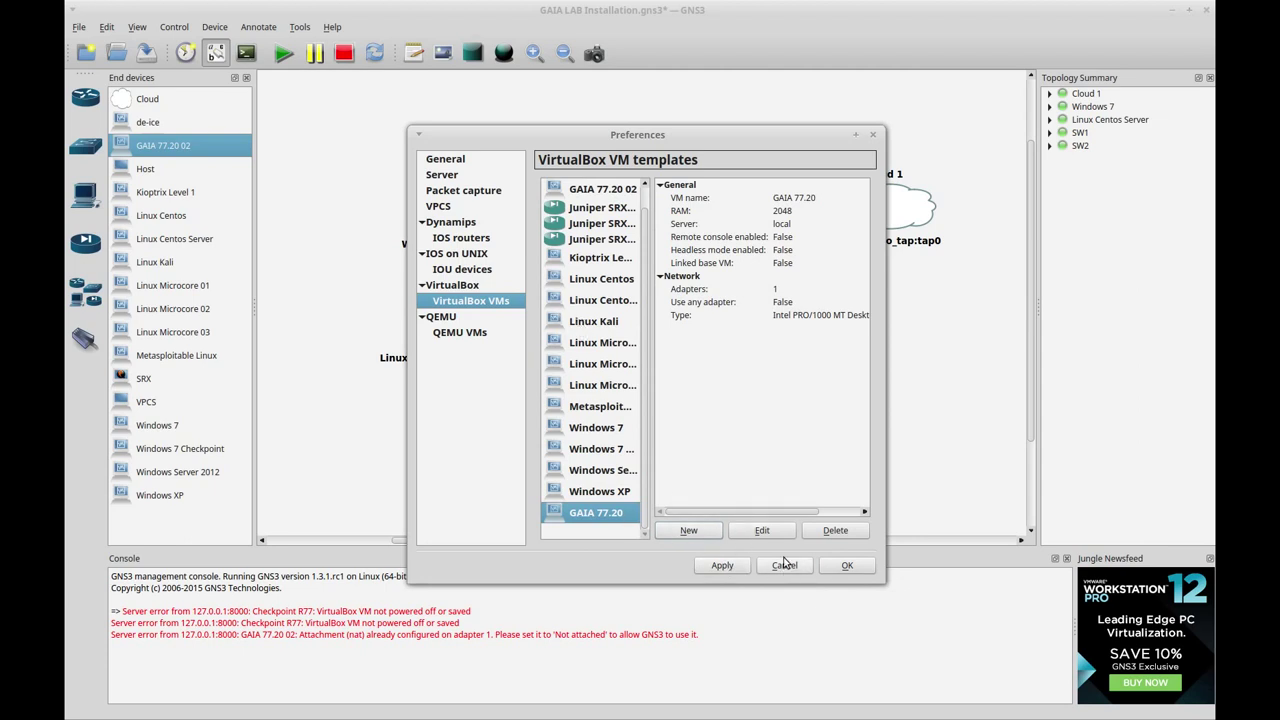
Step: Give the GAIA 77.20 template 4 network adapters and apply the preferences
left_click(762, 532)
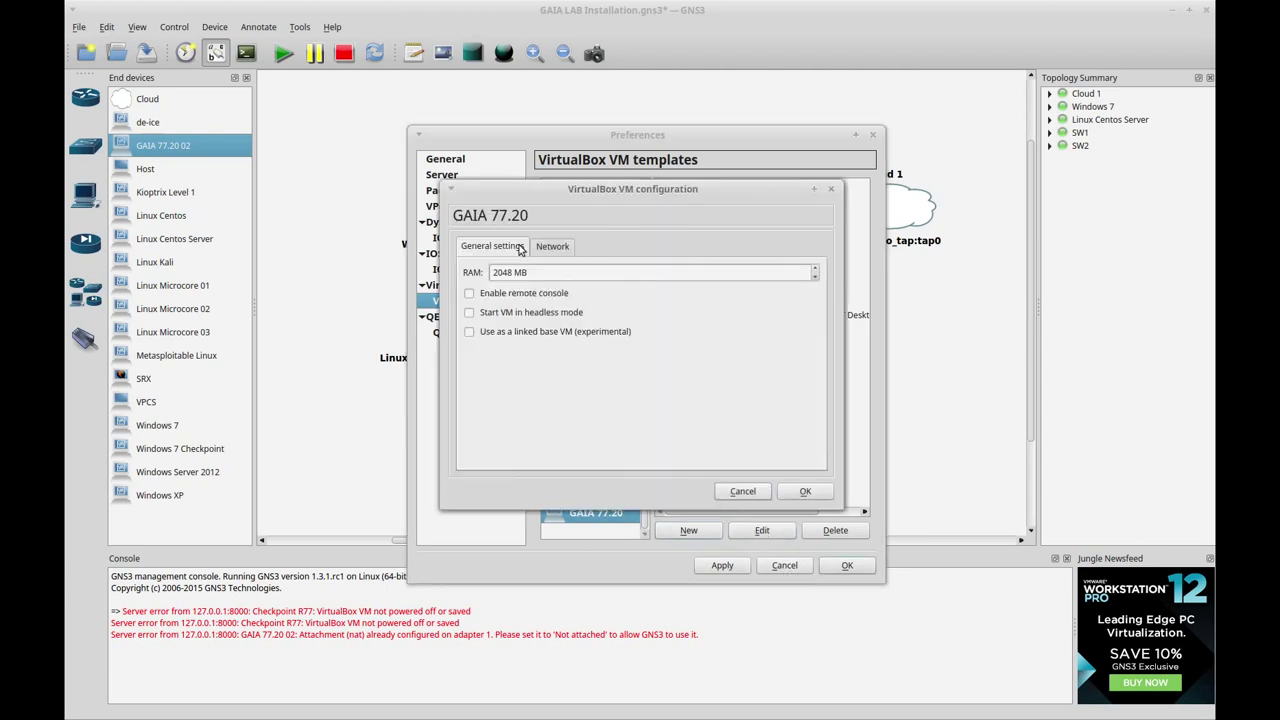
left_click(553, 248)
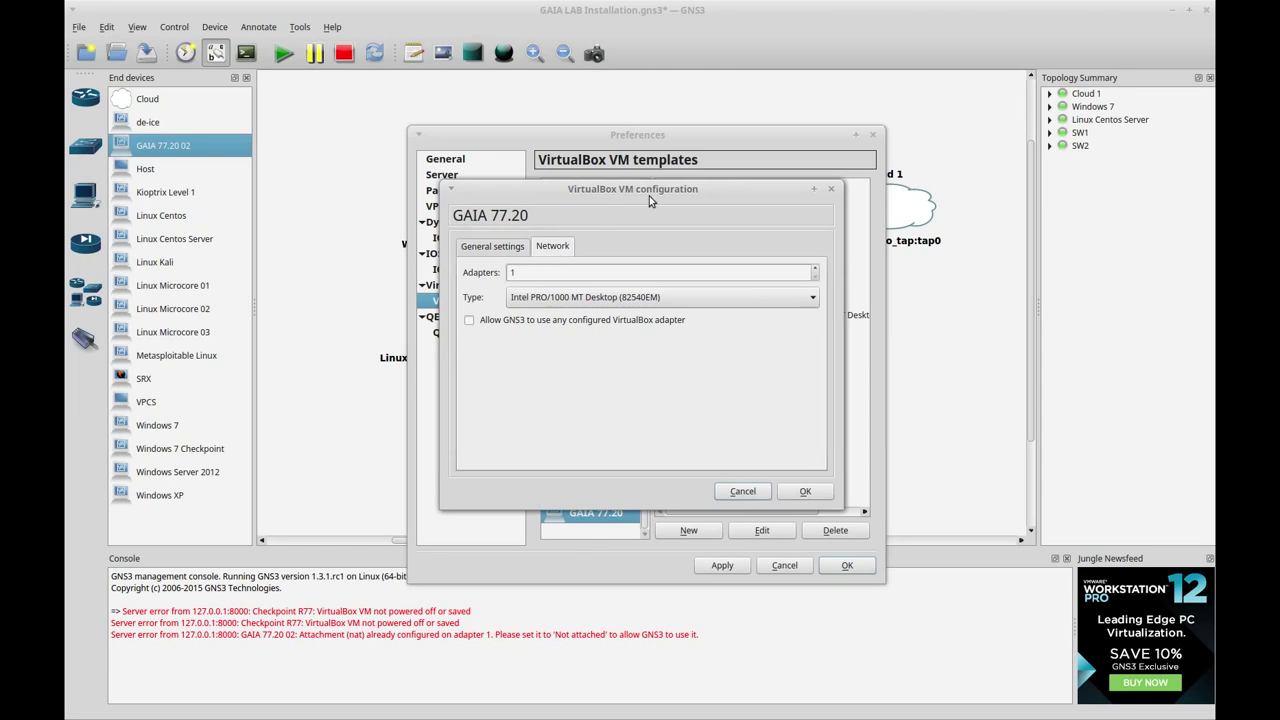
left_click(817, 272)
left_click(806, 492)
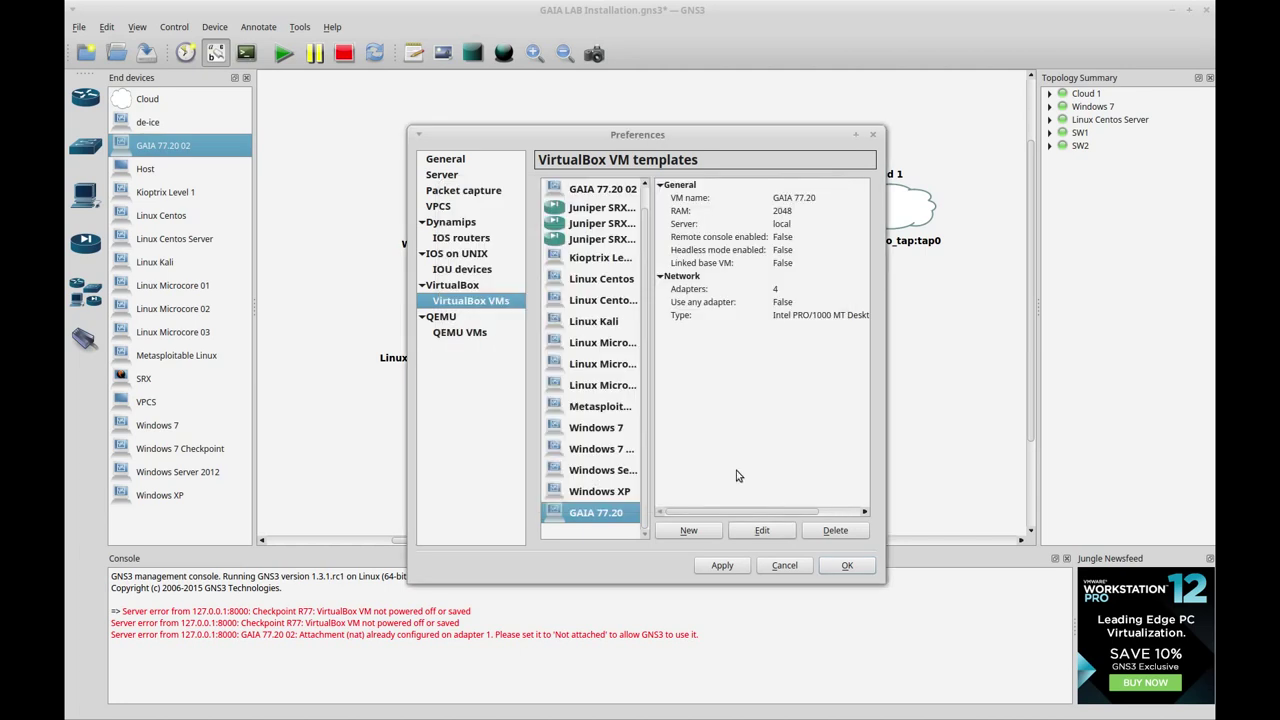
left_click(722, 575)
left_click(861, 568)
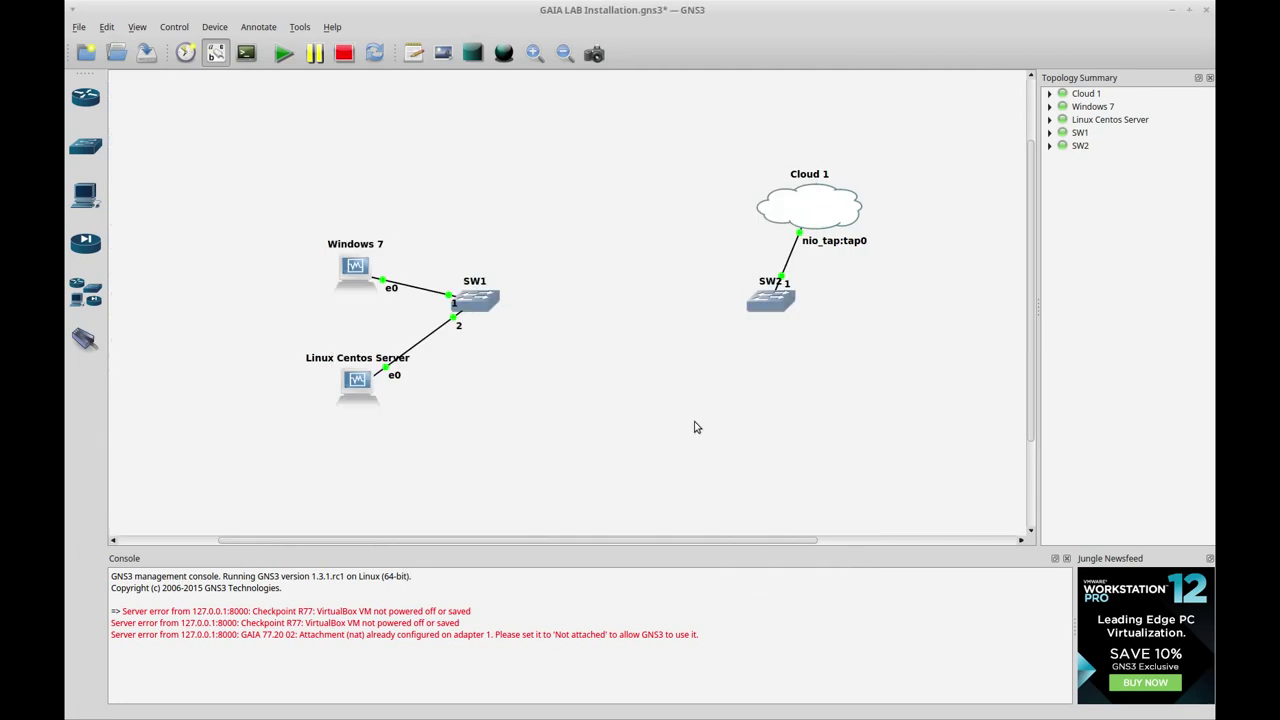
Step: Place GAIA 77.20 between the switches and link SW2 port 2 to its Ethernet1
left_click(82, 205)
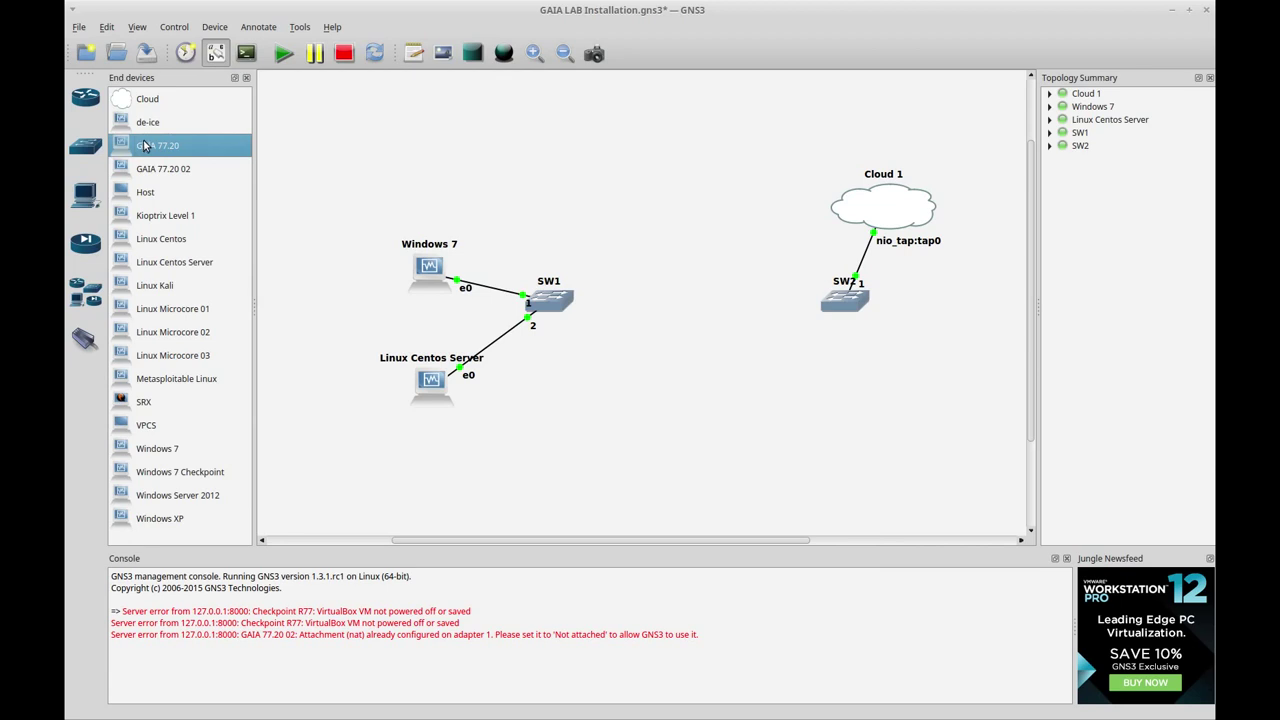
left_click_drag(133, 148, 676, 312)
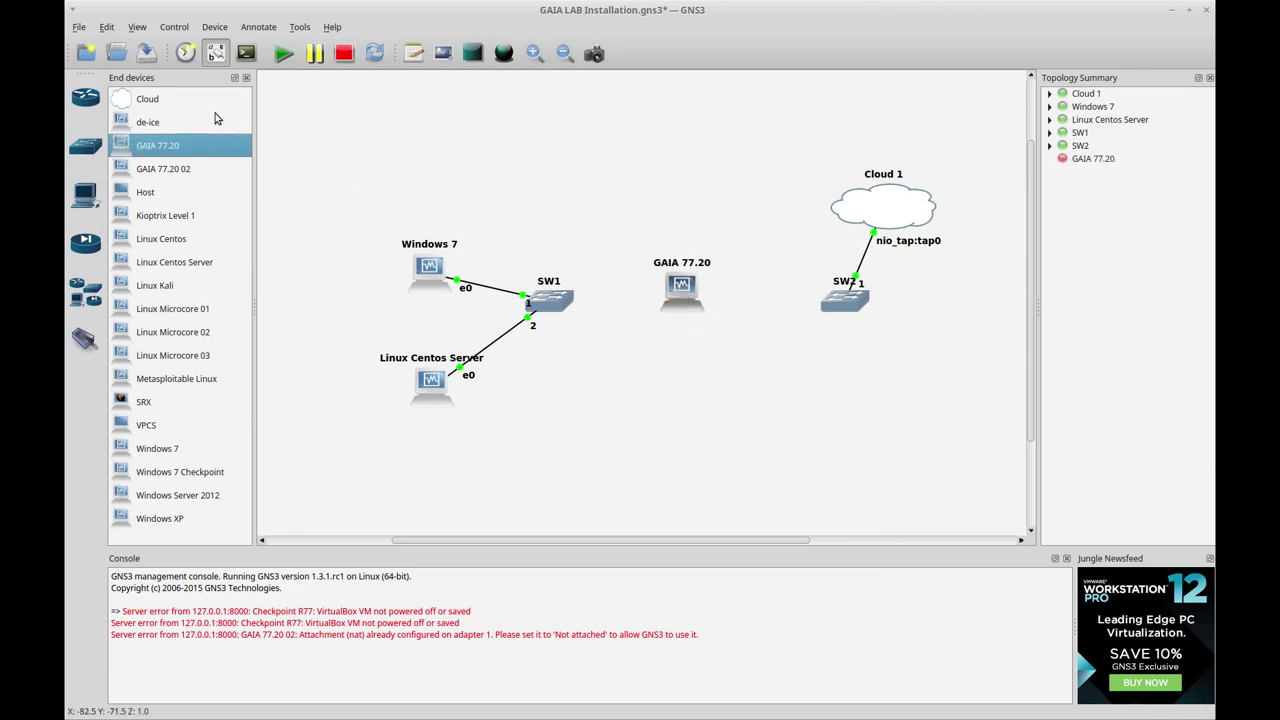
left_click(86, 340)
left_click(840, 306)
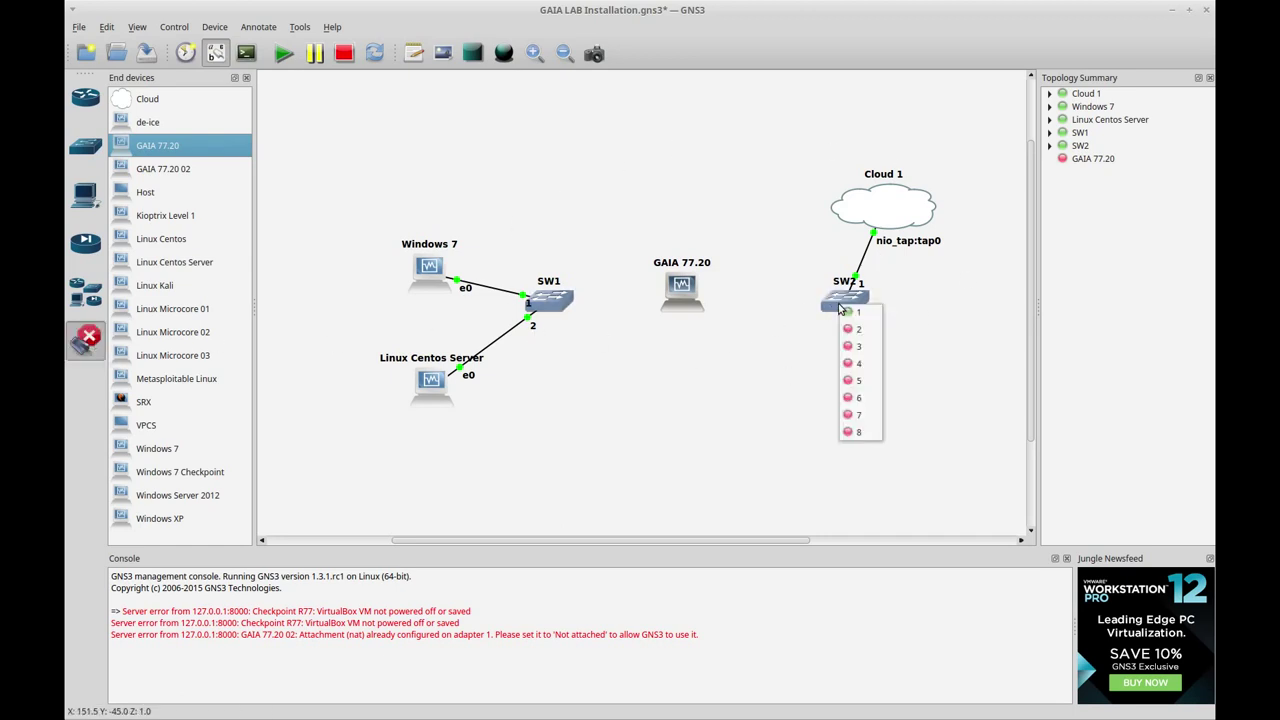
left_click(852, 312)
left_click(697, 300)
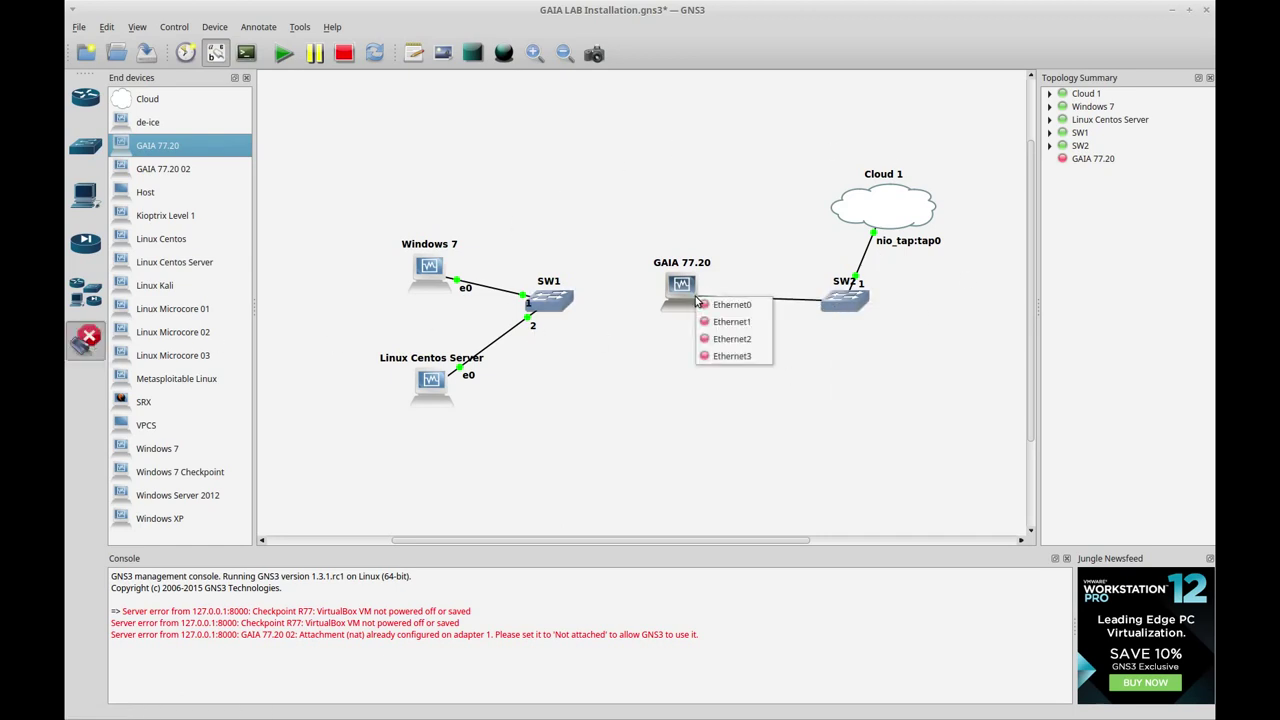
left_click(726, 322)
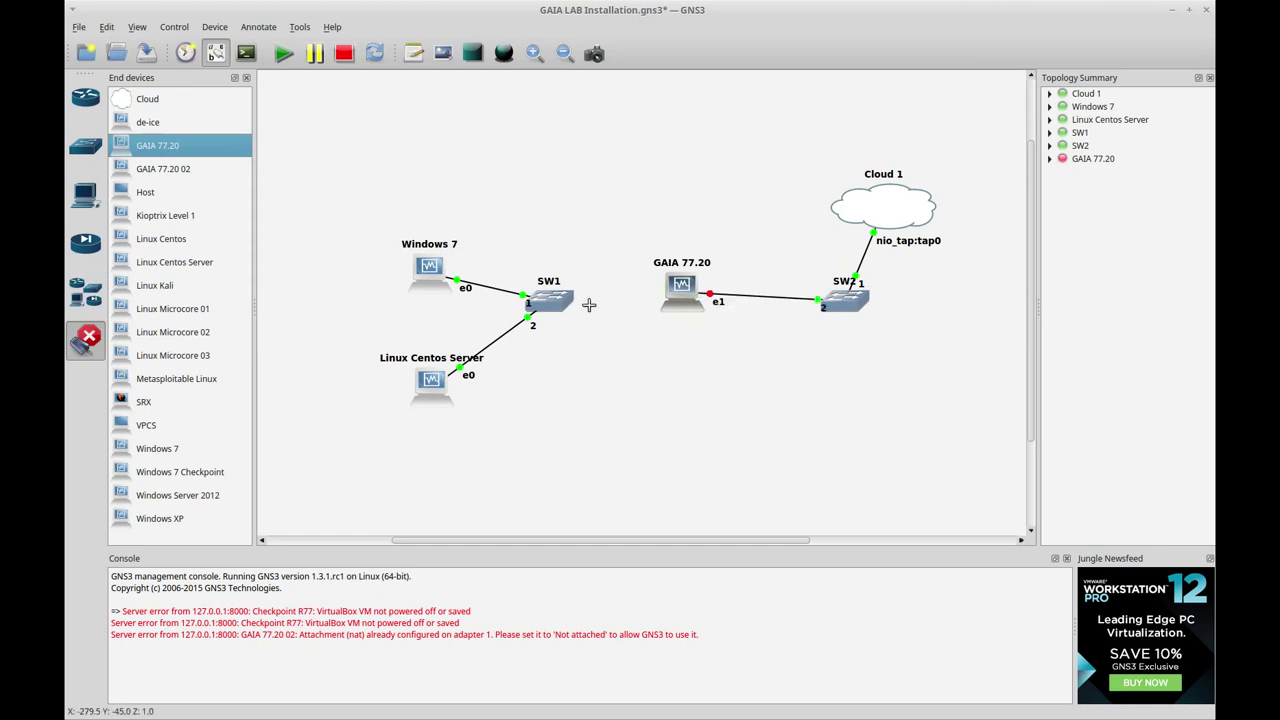
Step: Link GAIA 77.20 Ethernet0 to SW1 port 3 and nudge the node into position
left_click(690, 298)
left_click(716, 318)
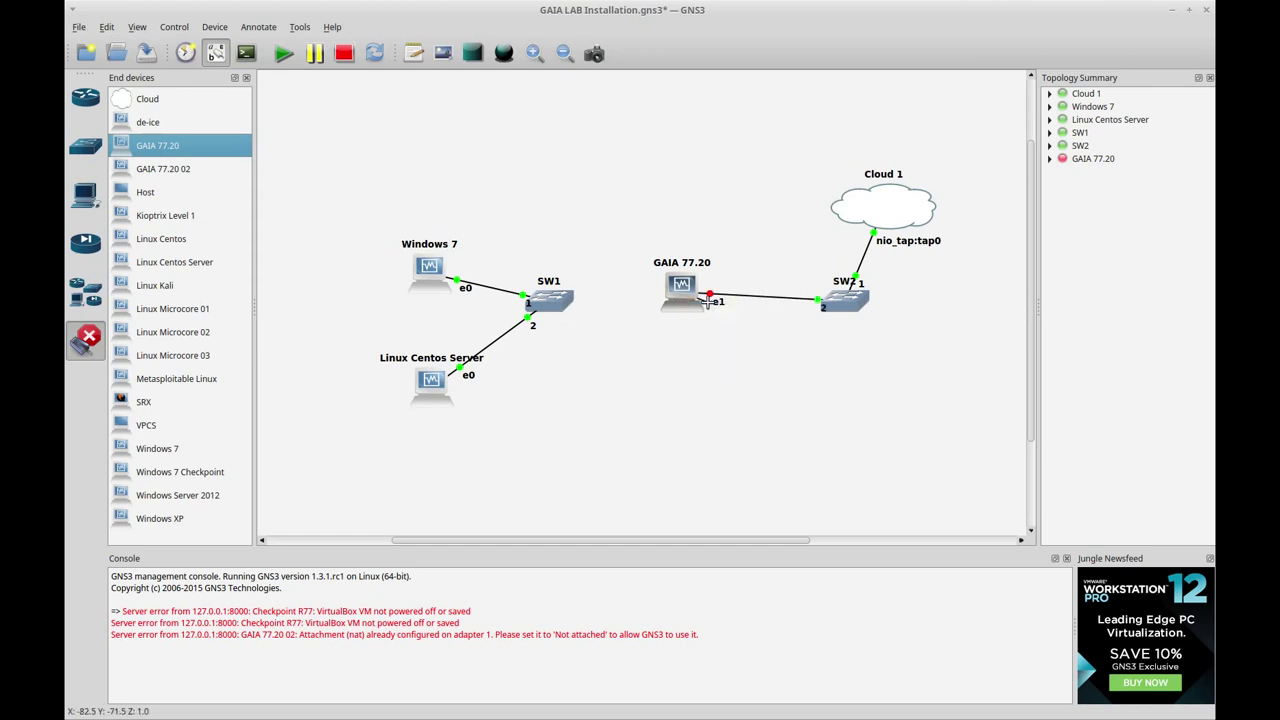
left_click(578, 300)
key("Escape")
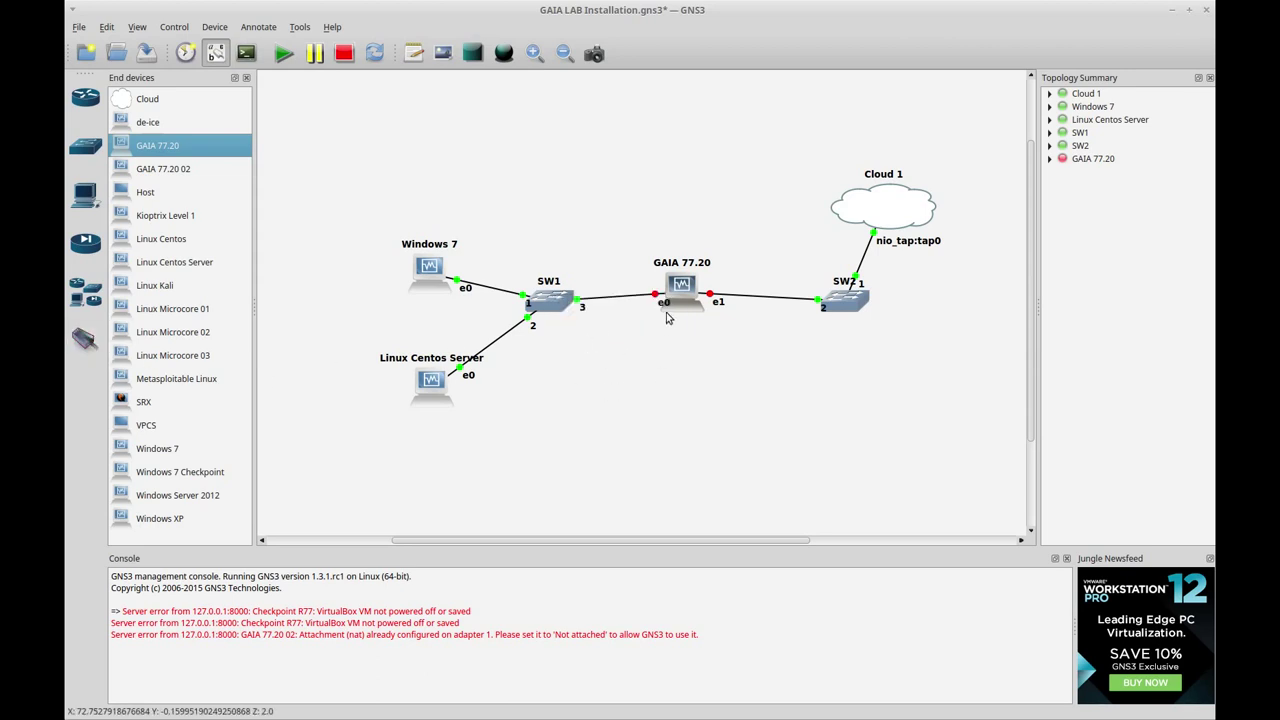
left_click_drag(678, 291, 679, 298)
Step: Start the GAIA 77.20 node and move its booting console to the lower right
right_click(679, 298)
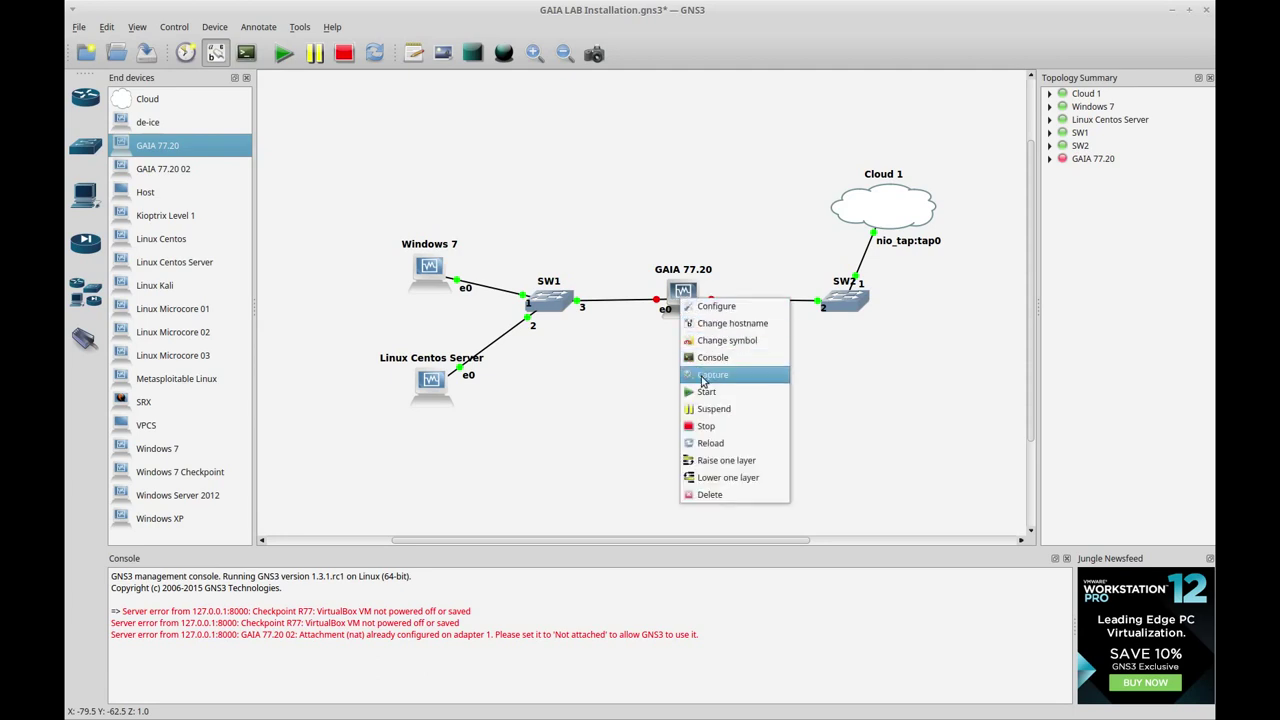
left_click(706, 392)
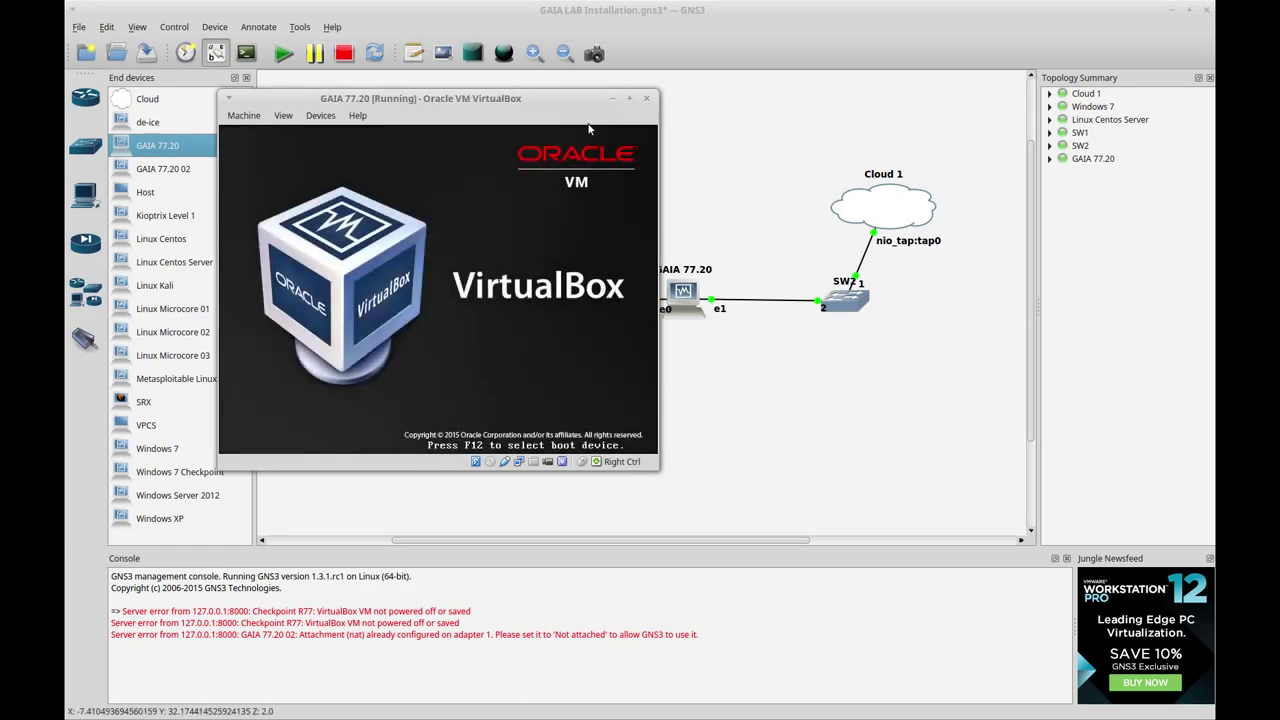
left_click_drag(552, 104, 747, 353)
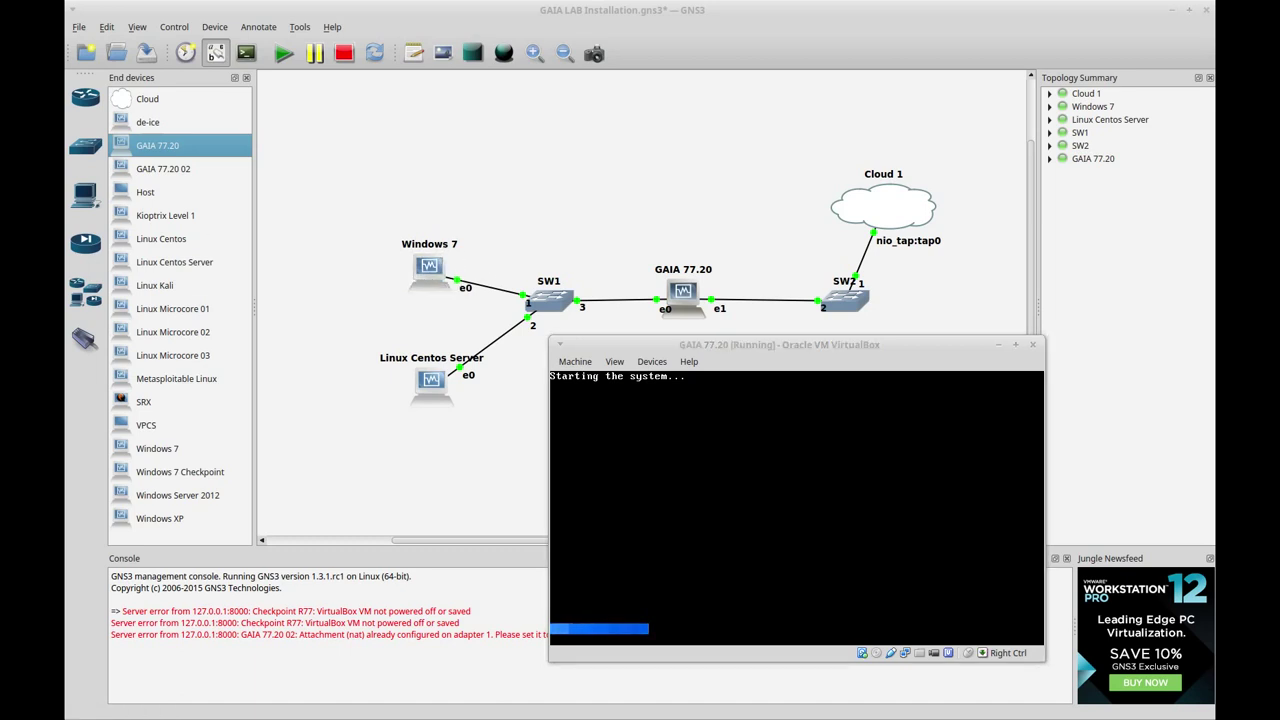
Step: Maximize the Windows 7 guest, launch Chrome, and browse the Check Point SmartConsole R77.20 program folder
double_click(424, 194)
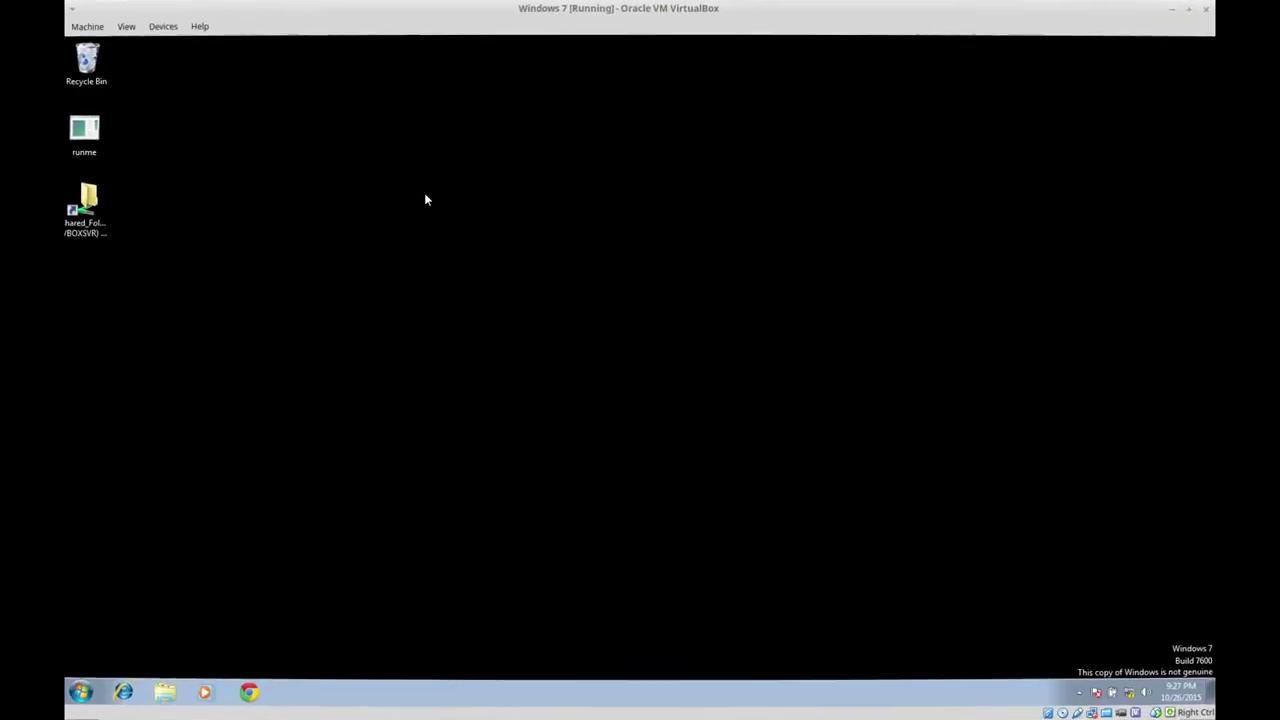
left_click(251, 692)
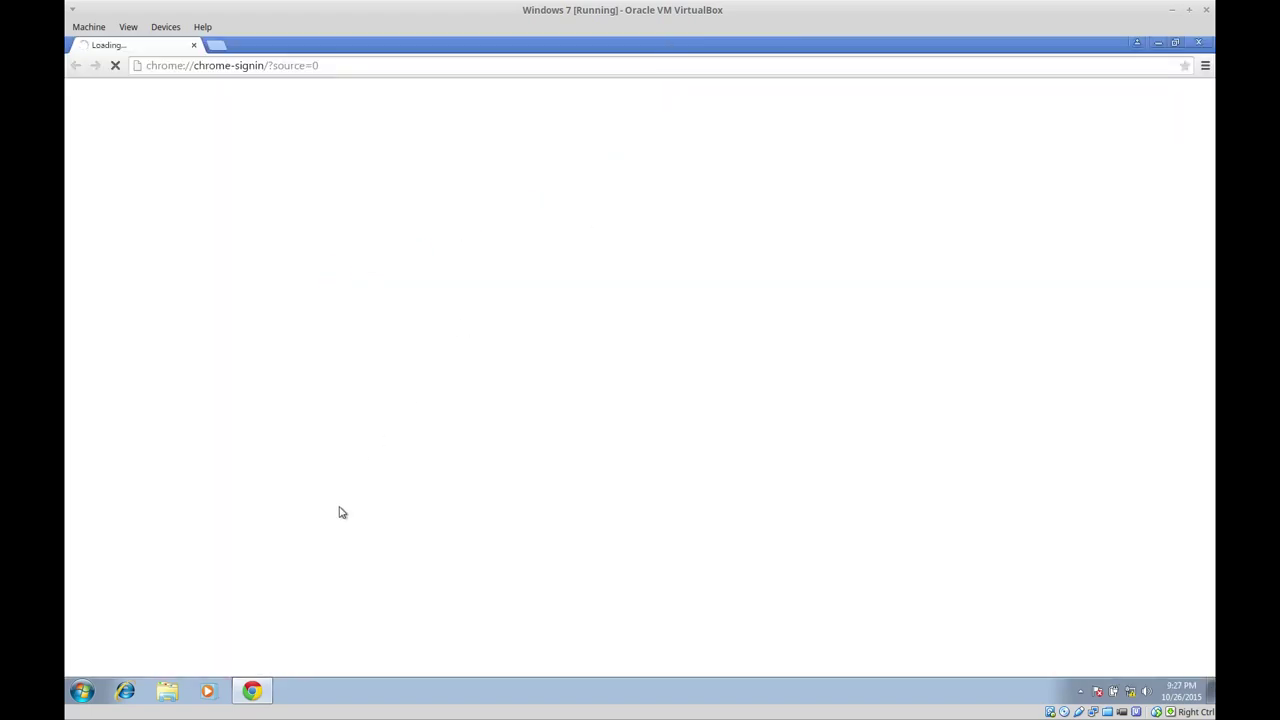
left_click(82, 691)
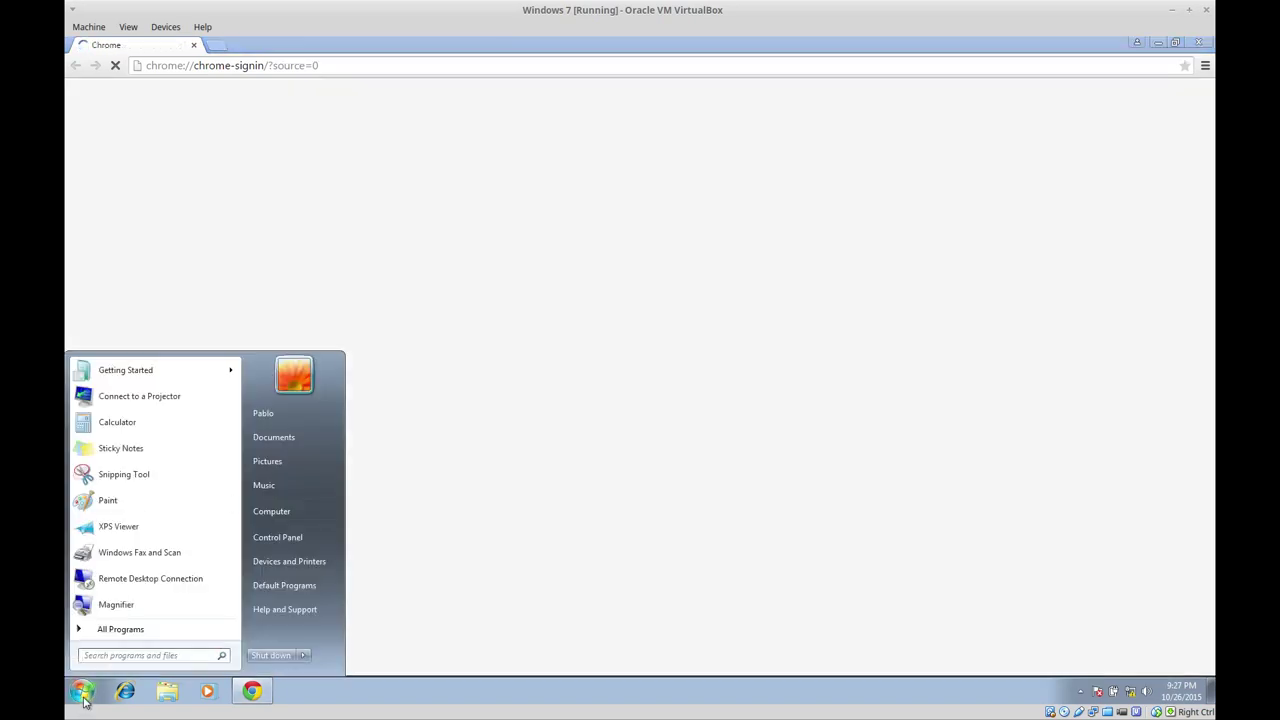
left_click(128, 637)
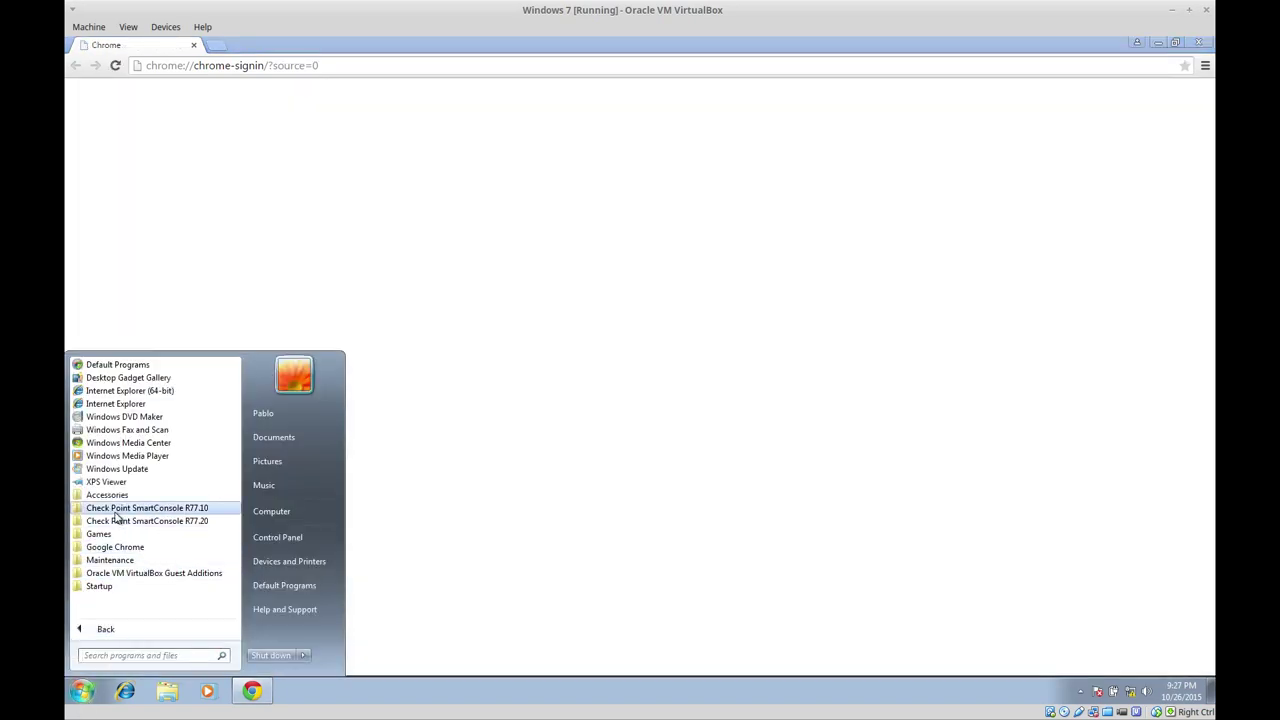
left_click(150, 522)
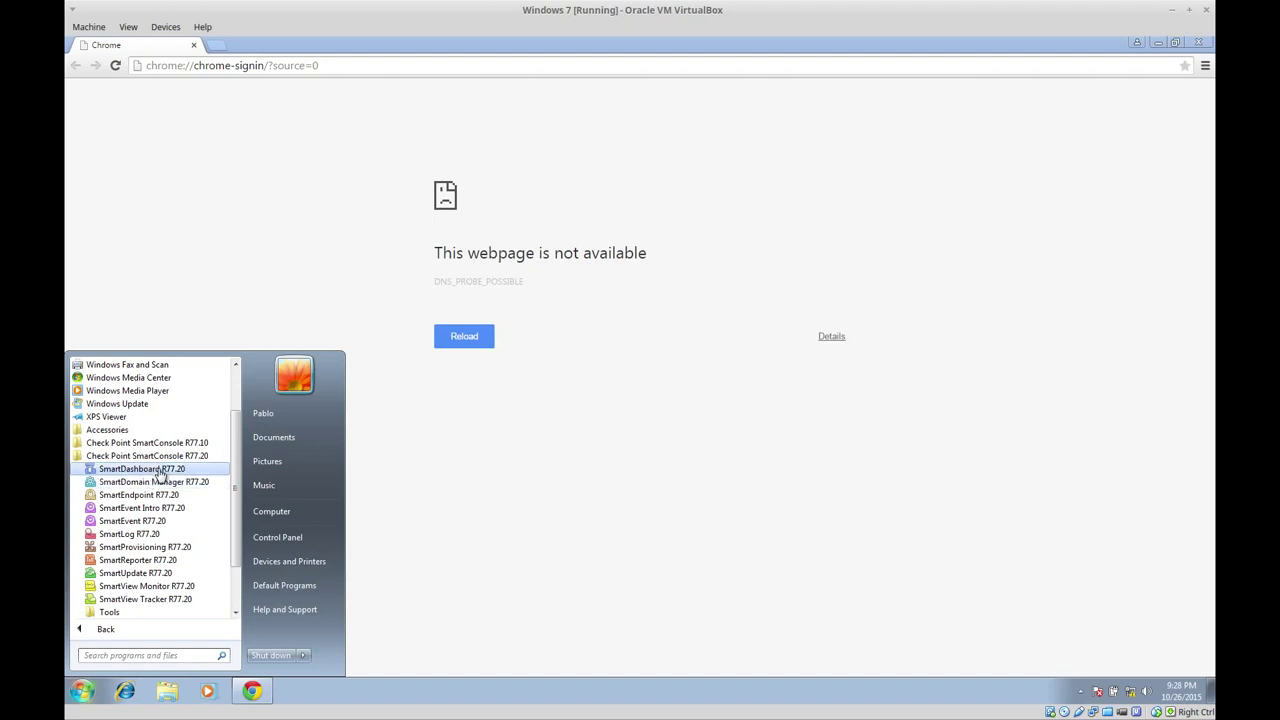
left_click(612, 572)
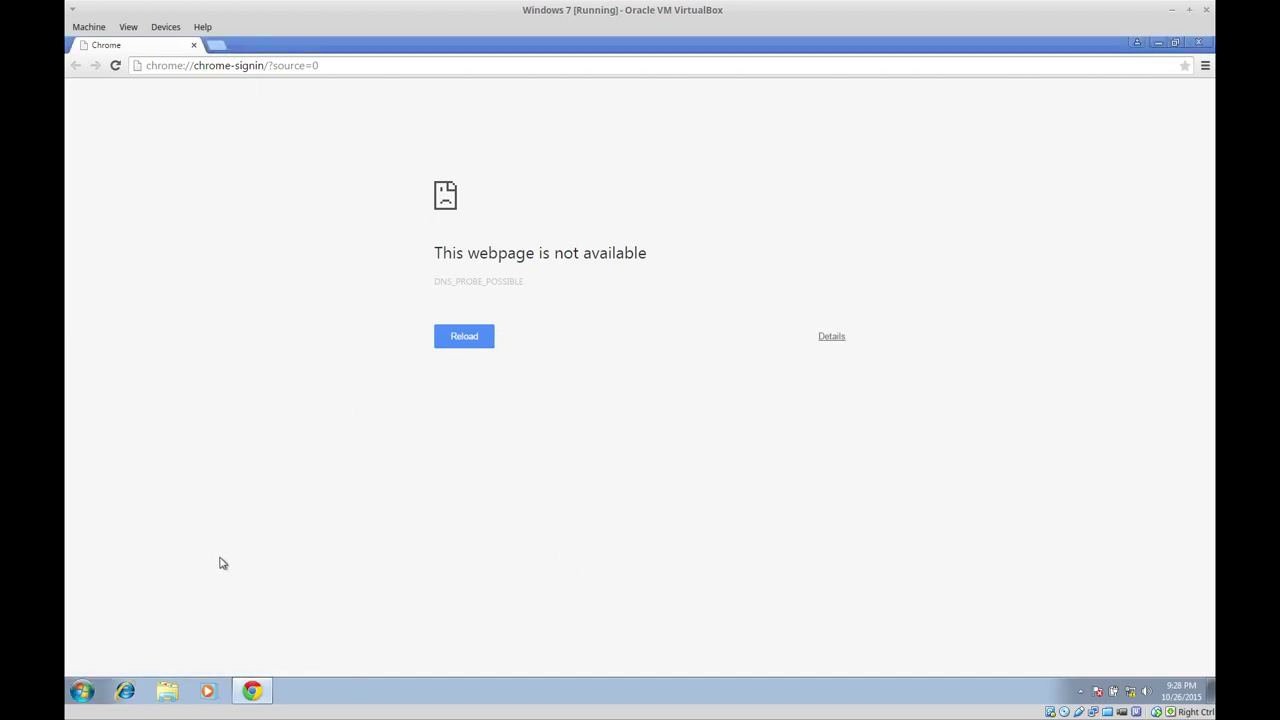
left_click(84, 691)
Step: Open a command prompt and run ipconfig, showing 10.10.10.12 with gateway 10.10.10.1
left_click(114, 657)
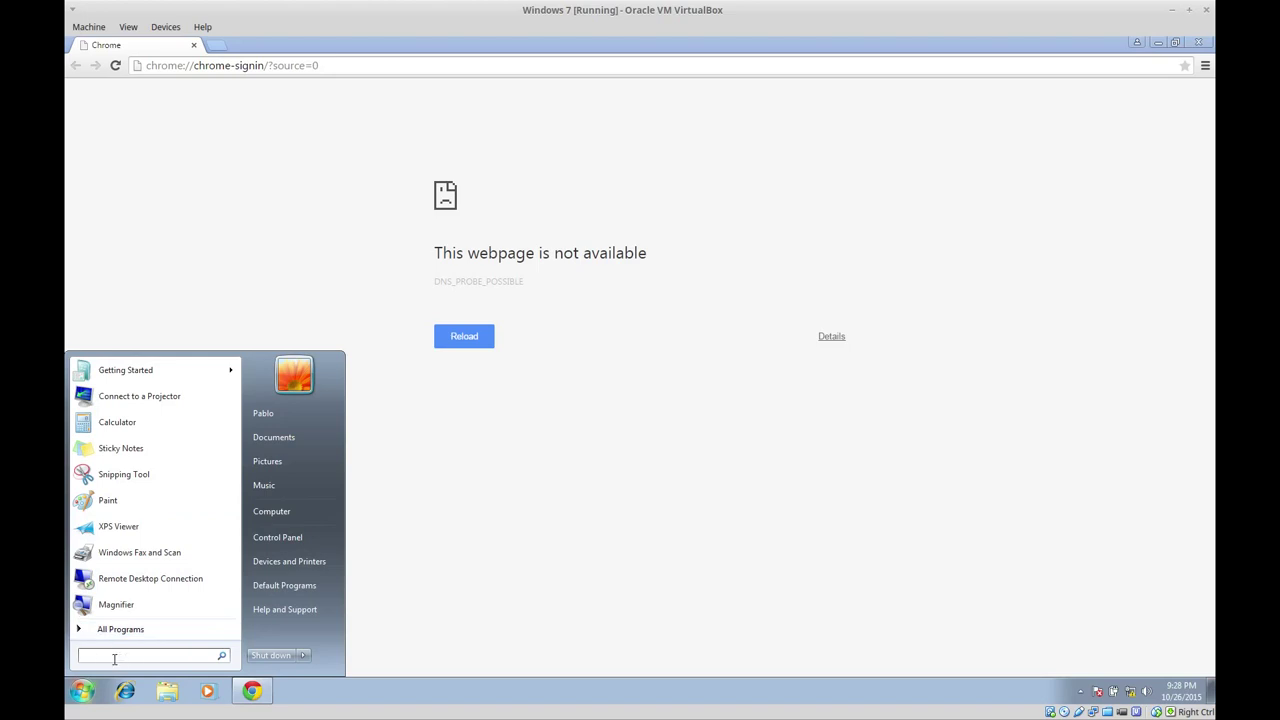
type("cmd")
key("Return")
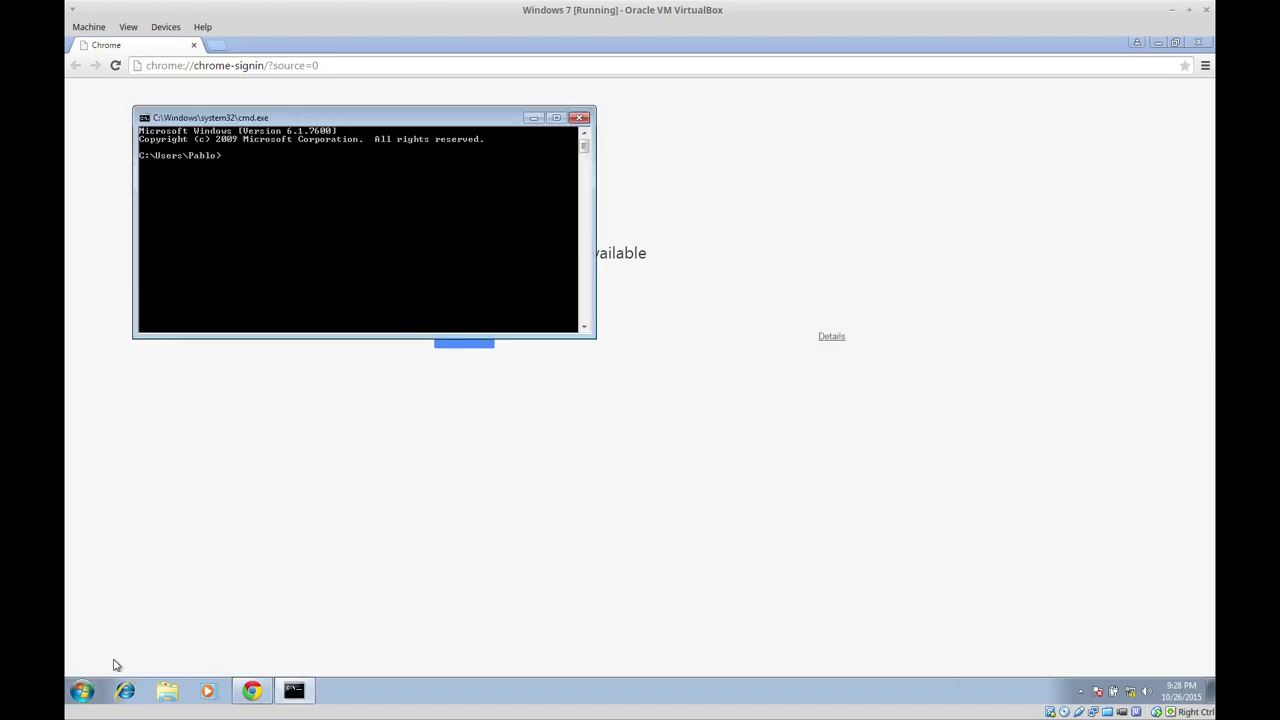
type("ipcon")
key("BackSpace")
key("BackSpace")
type("config")
key("Return")
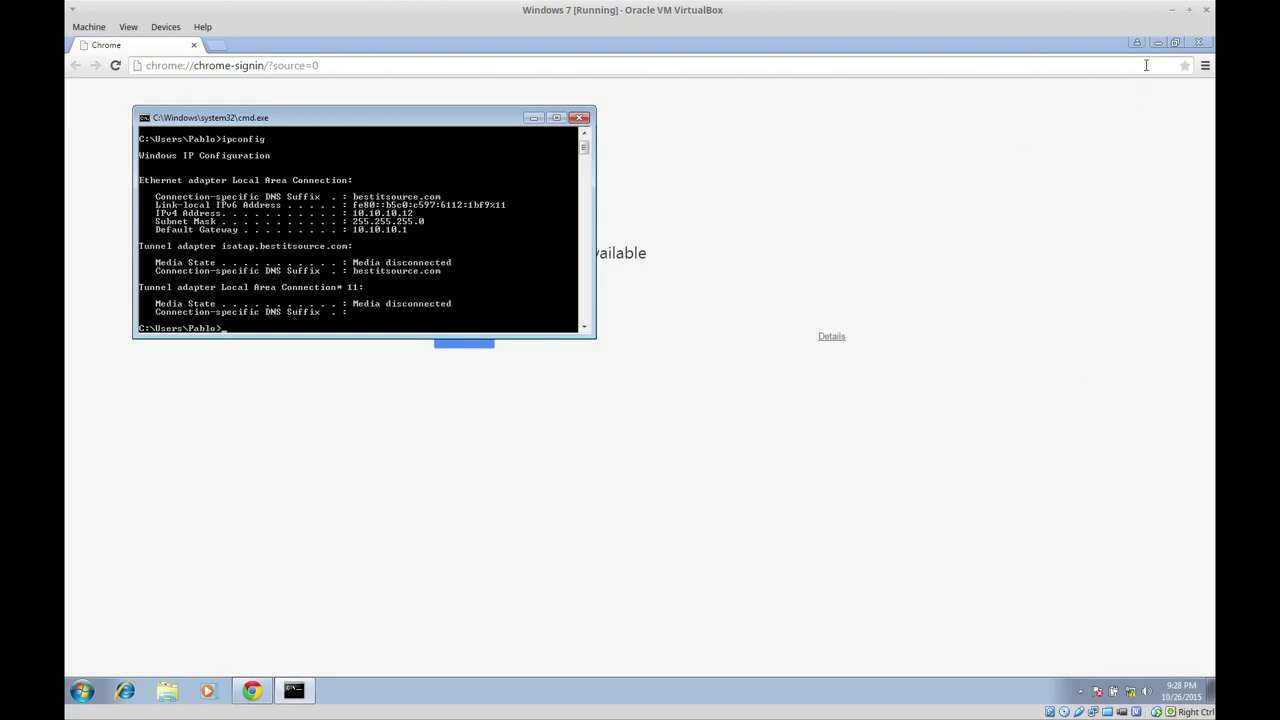
Step: Minimize Windows 7, move the GAIA console up-left, and log in as admin
left_click(1172, 12)
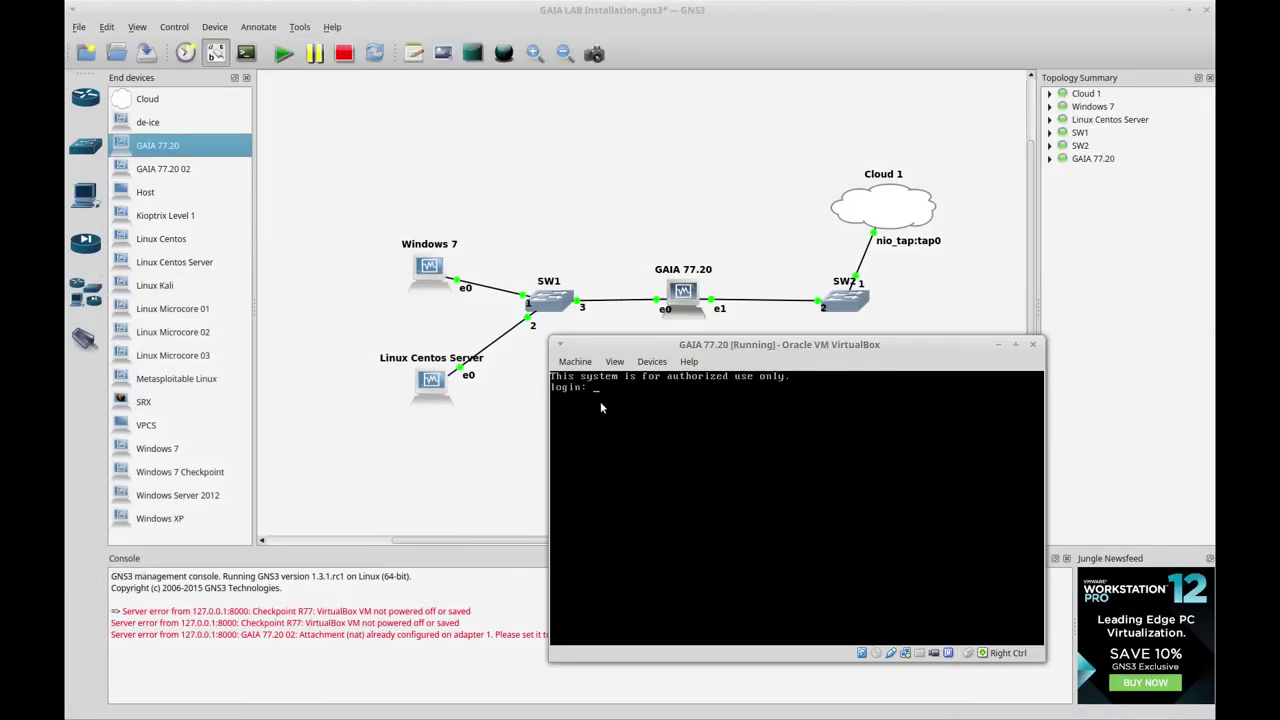
left_click_drag(665, 348, 205, 128)
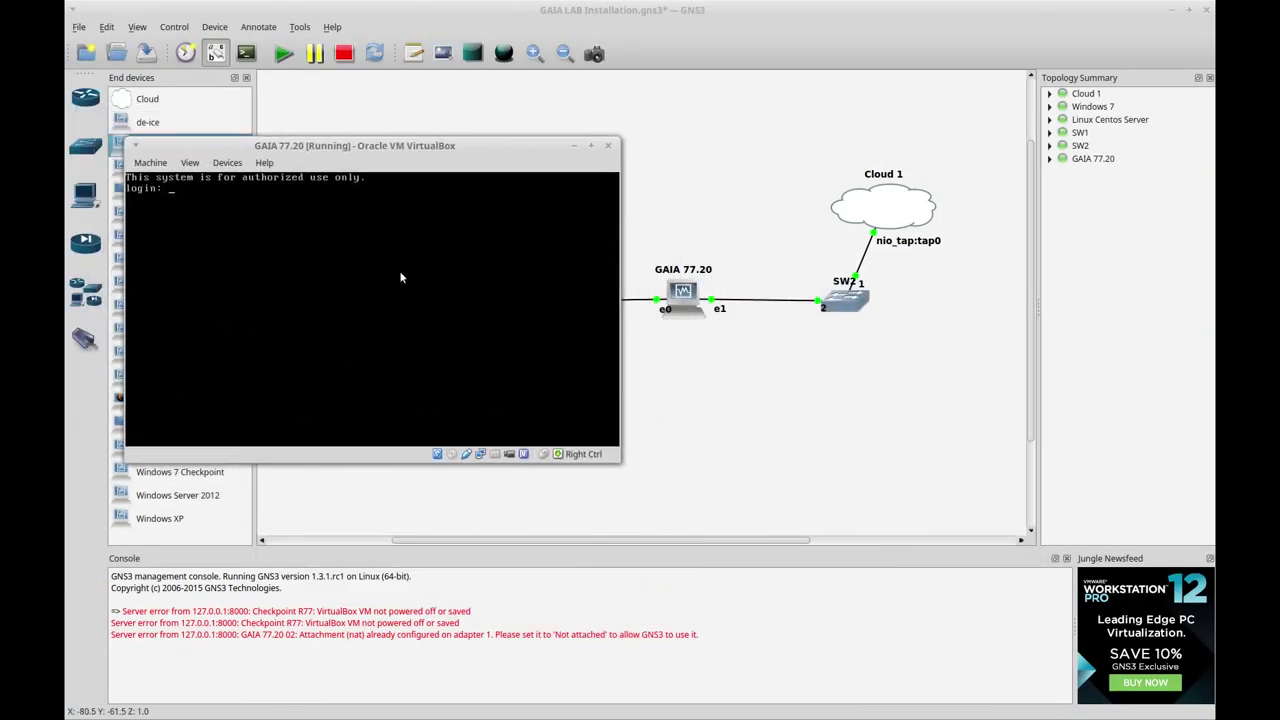
left_click(246, 231)
type("admin")
key("Return")
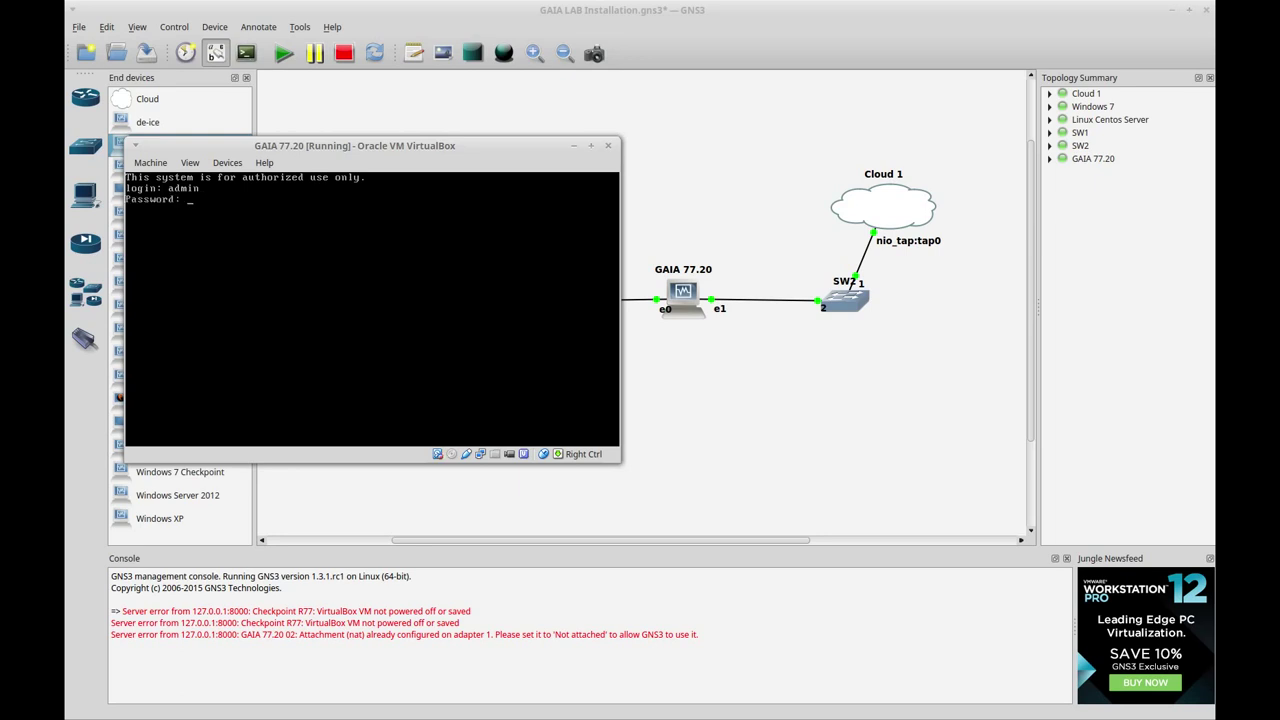
key("Return")
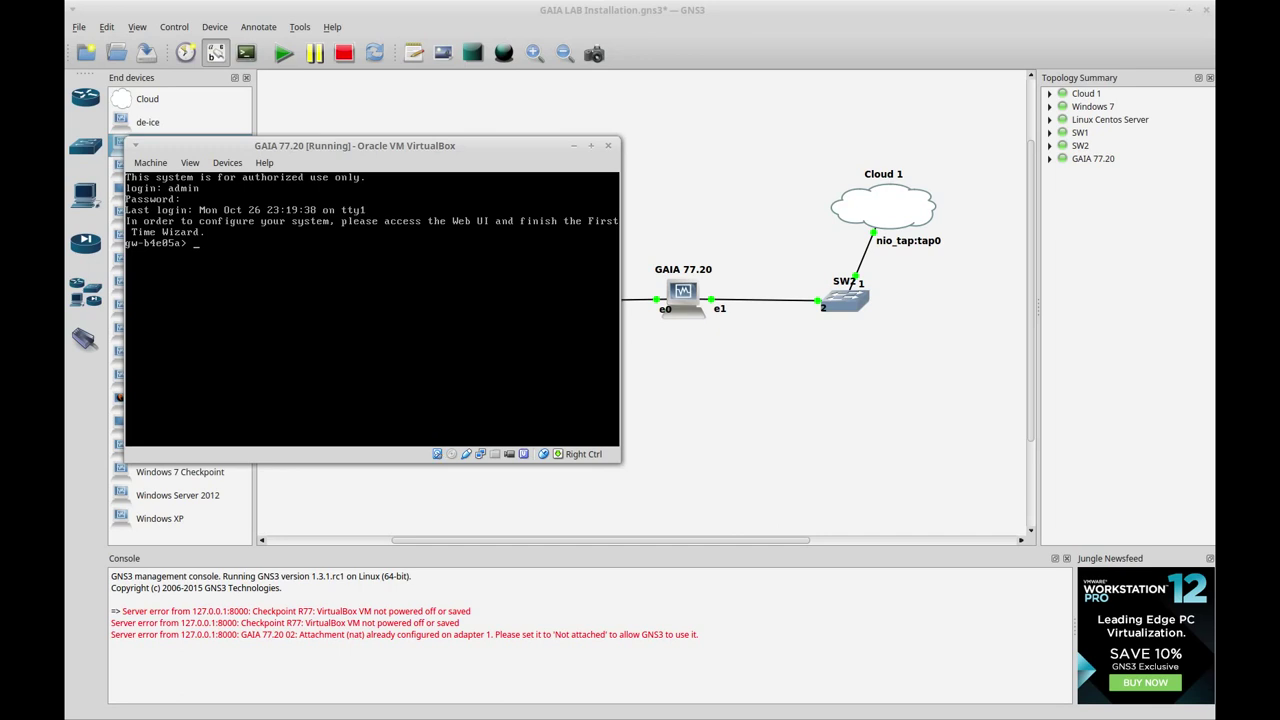
type("show int")
Step: Run 'show interface eth0' to confirm 10.10.10.101/24, then bring GNS3 back to the front
key("Tab")
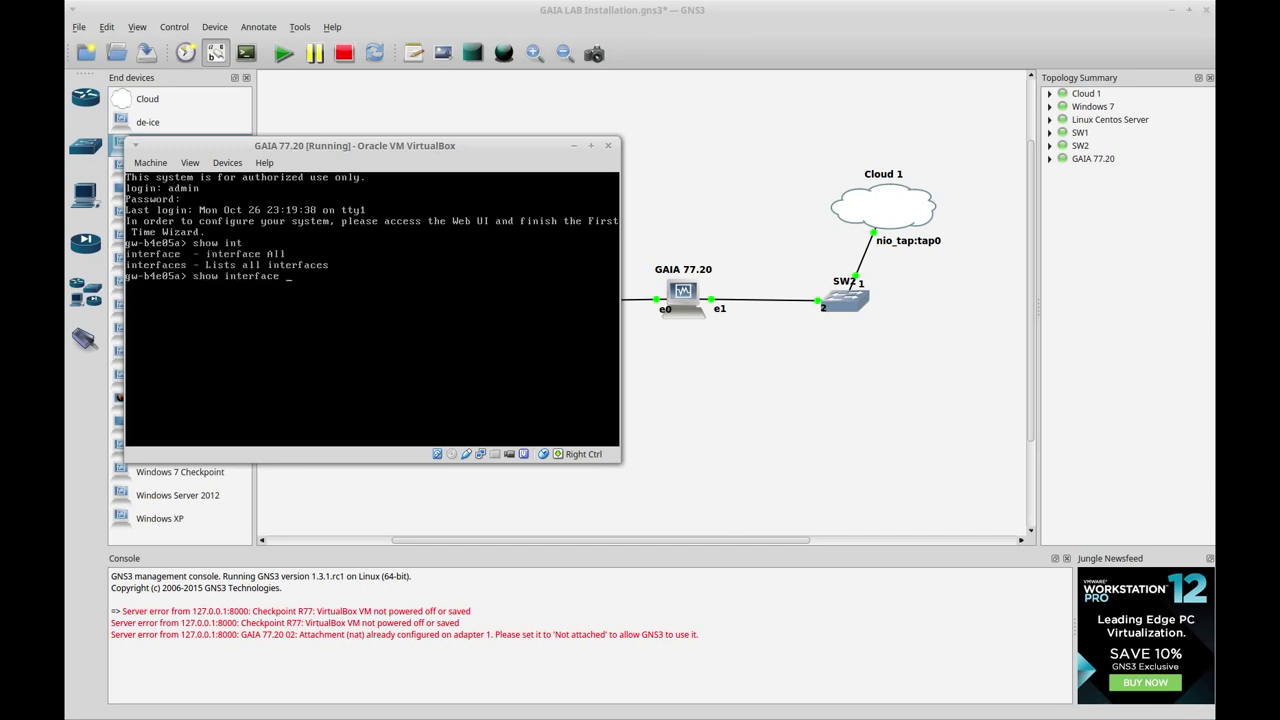
type("eth")
key("Tab")
type("0")
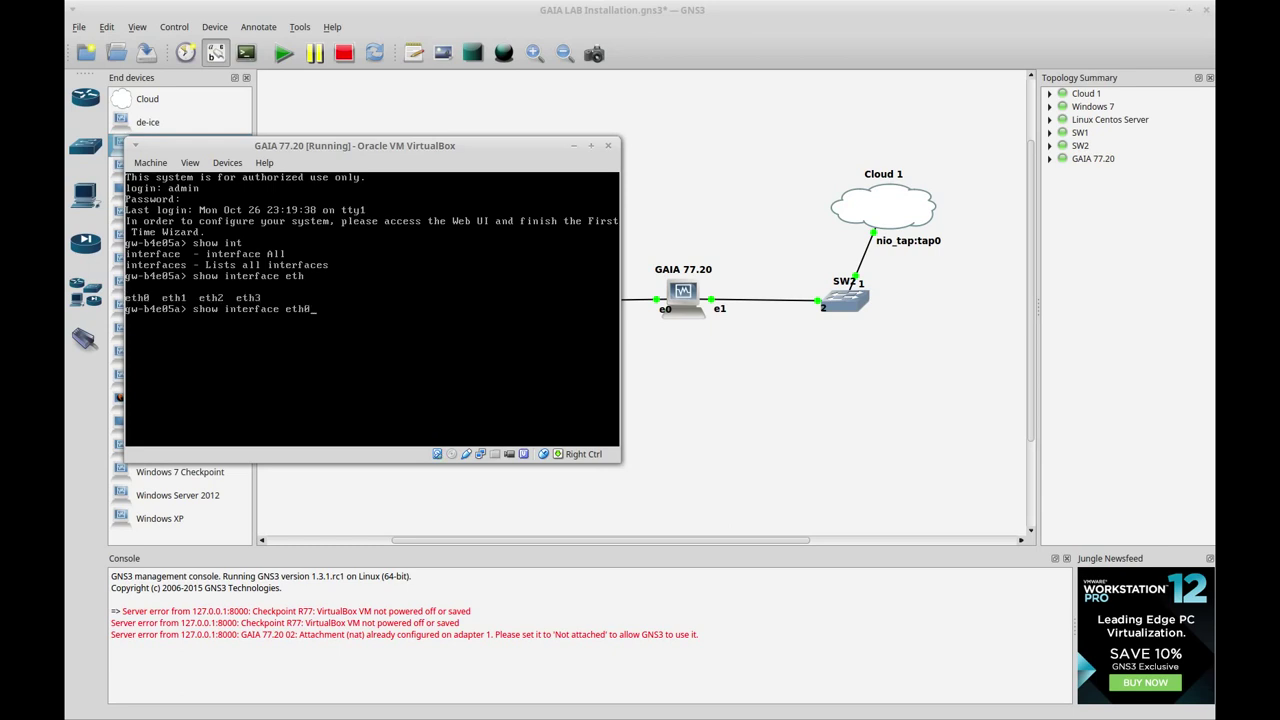
key("Return")
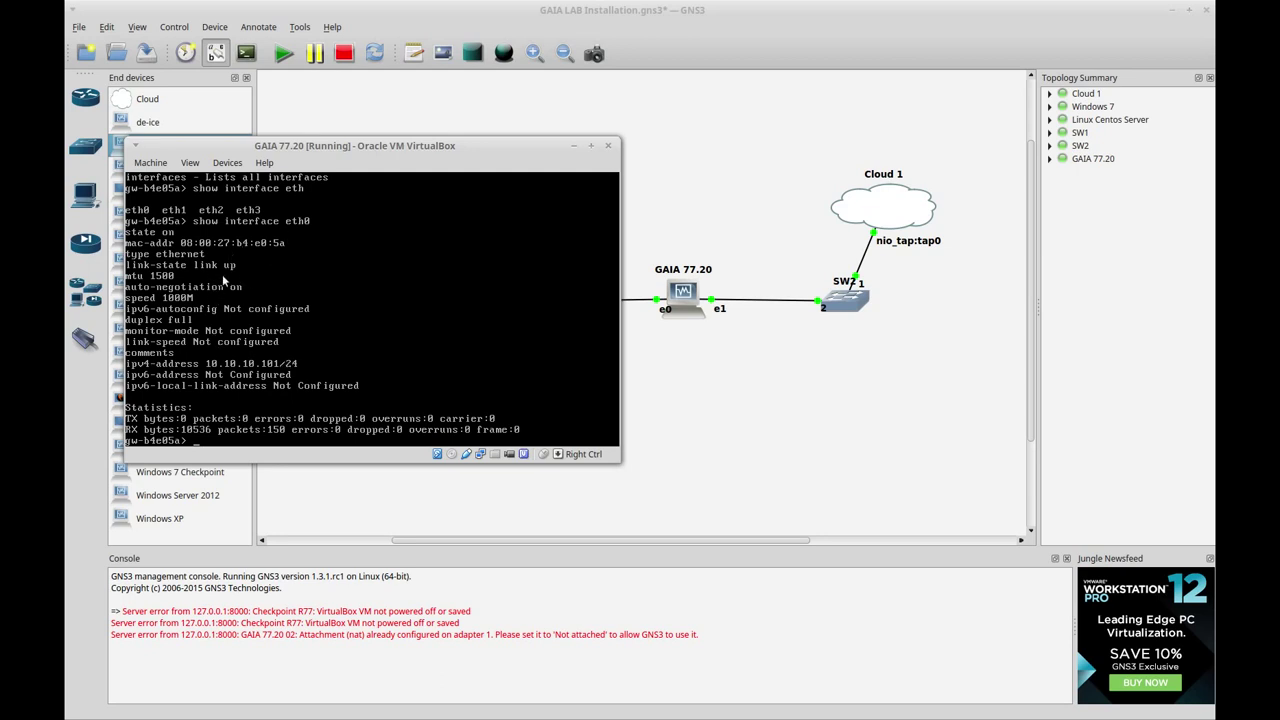
left_click(811, 403)
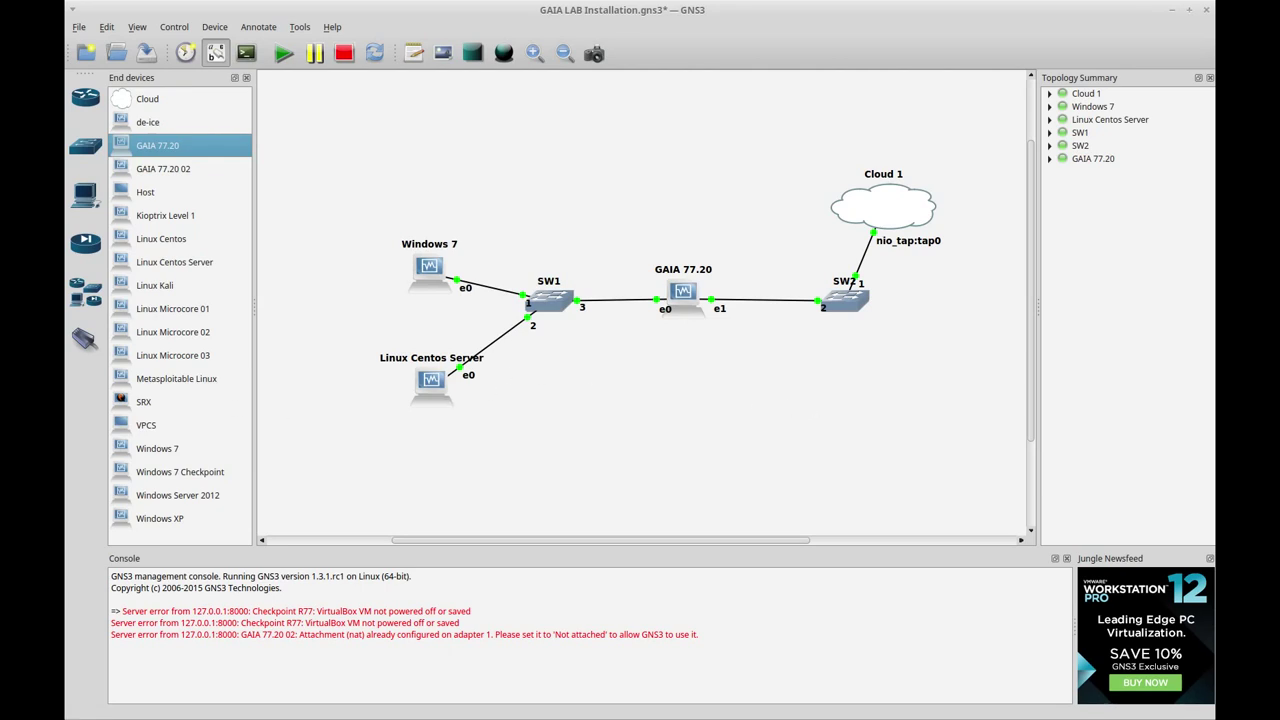
Step: Ping 10.10.10.101 from the Windows 7 command prompt, then begin typing https: into Chrome's address bar
key("alt+Tab")
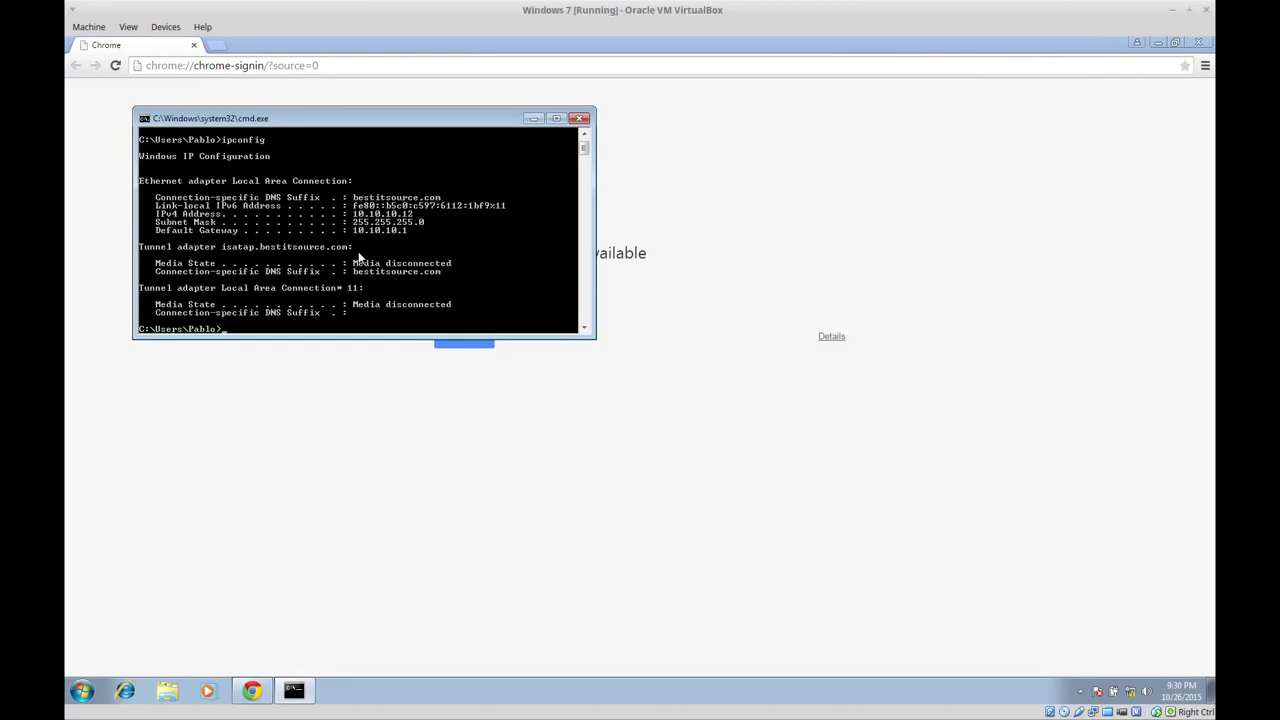
type("ping 10.10.10.101")
key("Return")
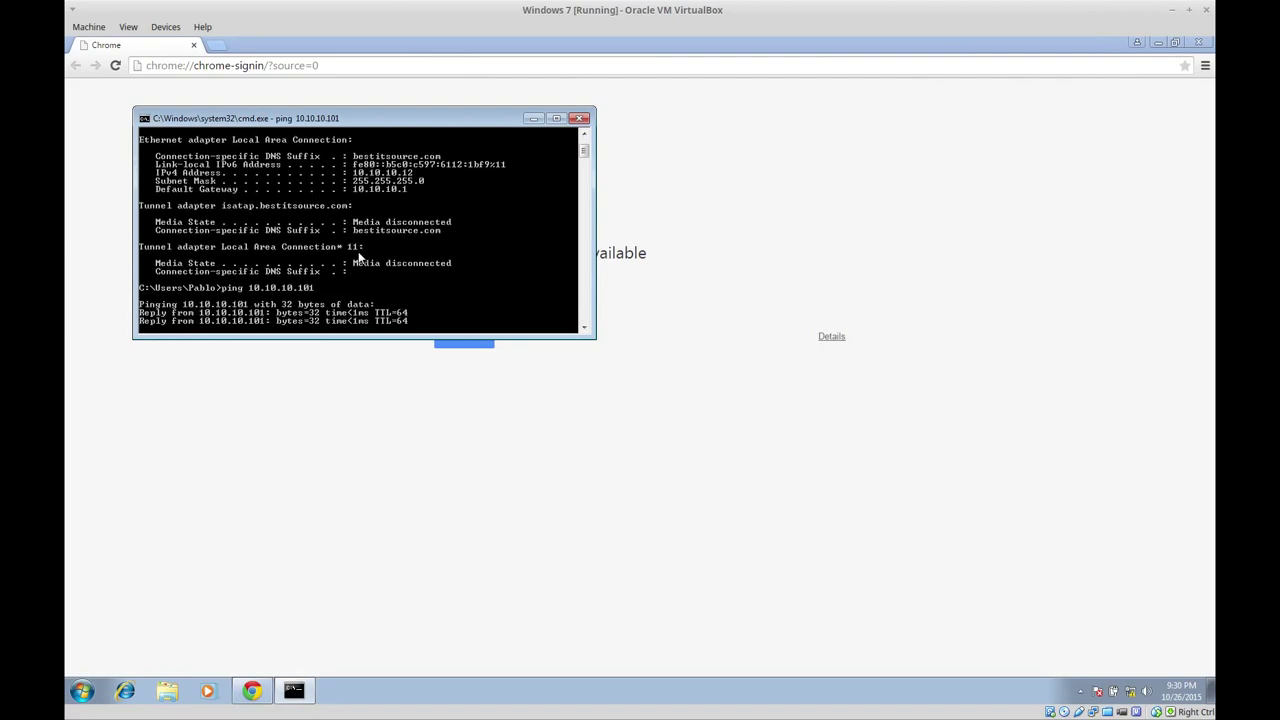
left_click(361, 68)
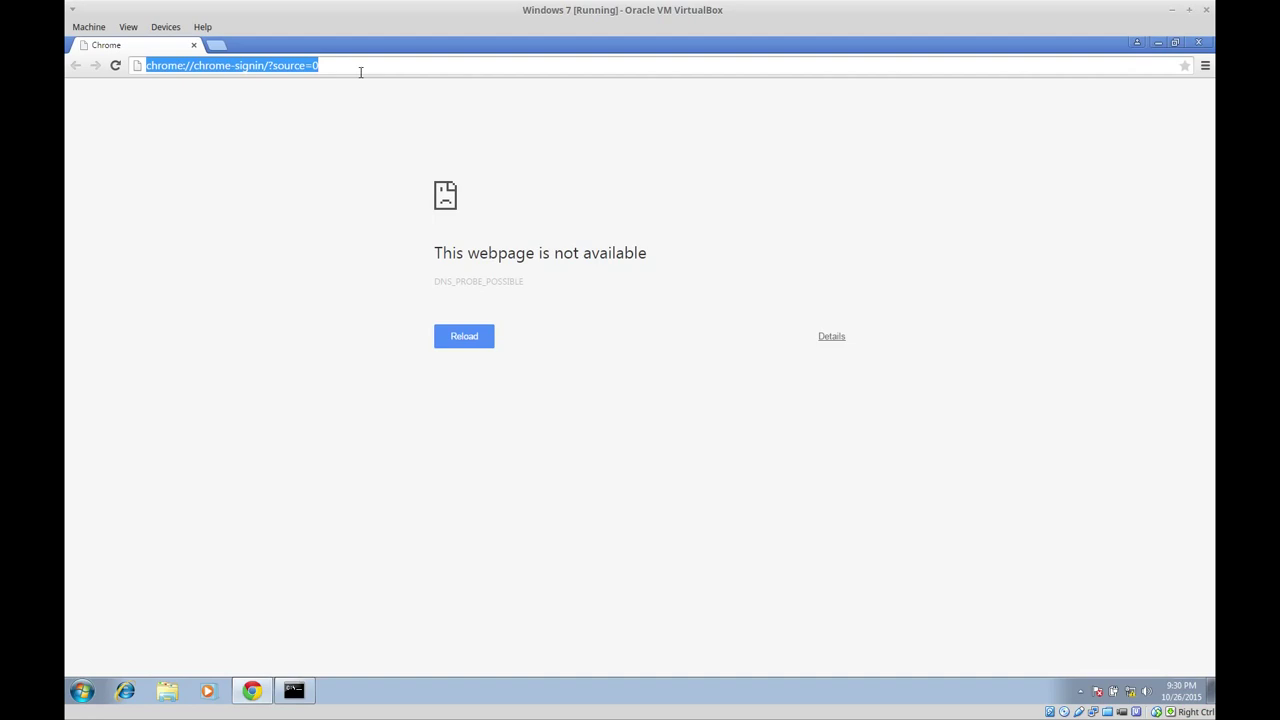
type("https://10.10.10.1")
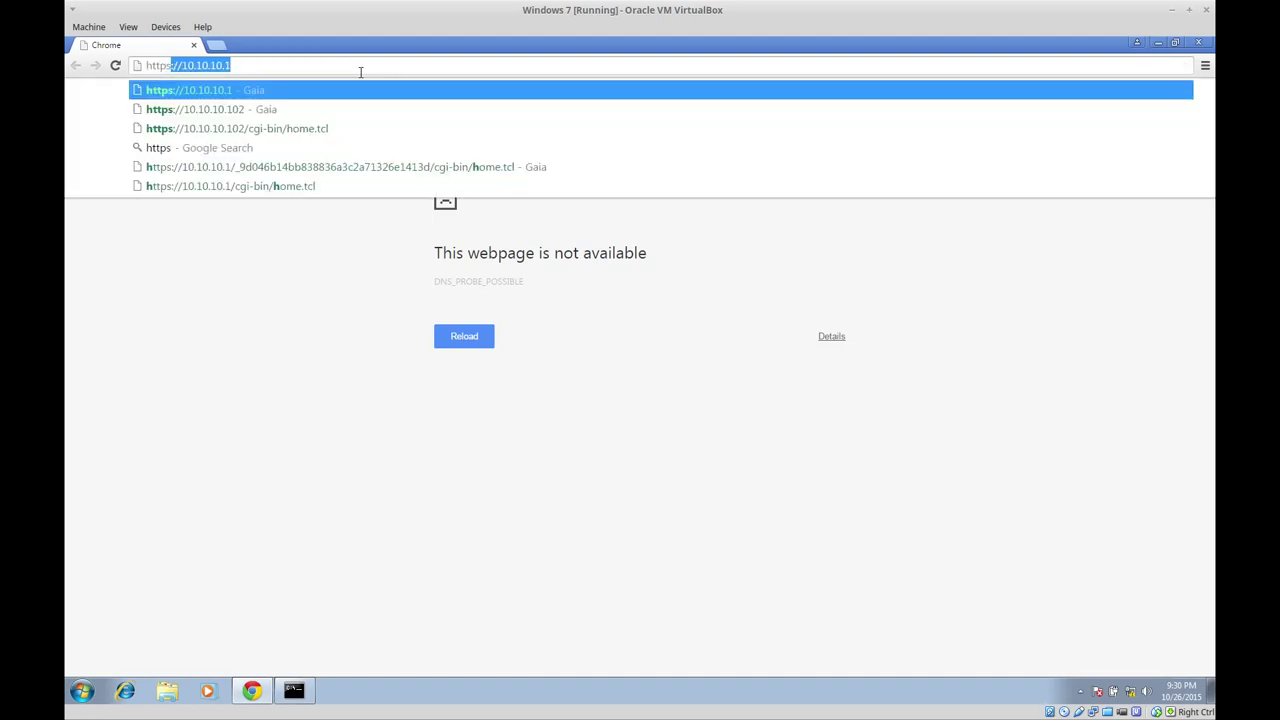
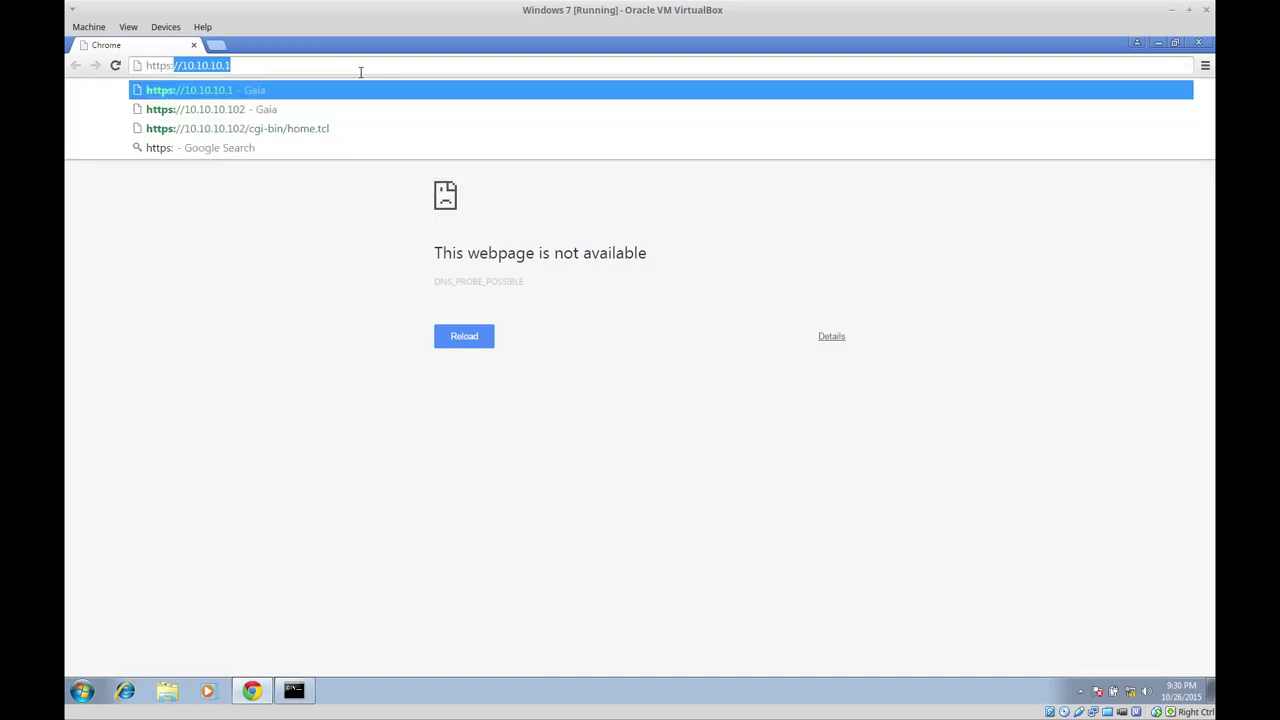
type("://10.1")
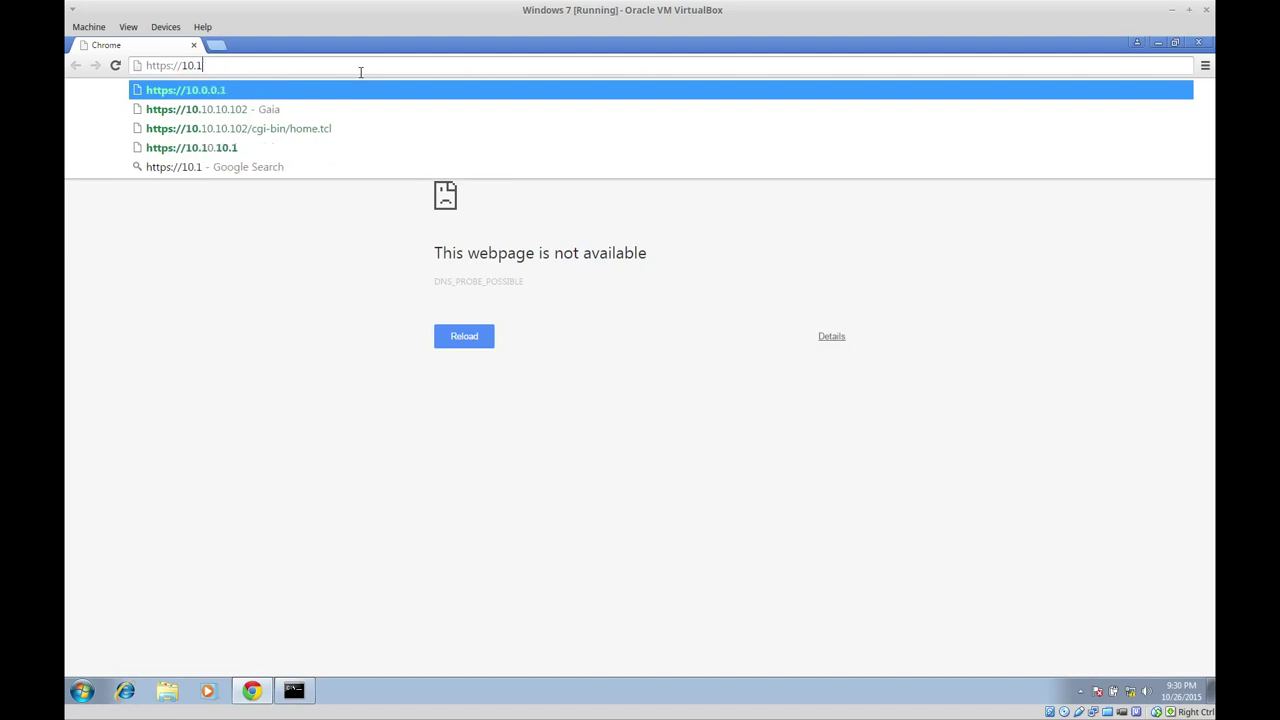
type("0.10.101")
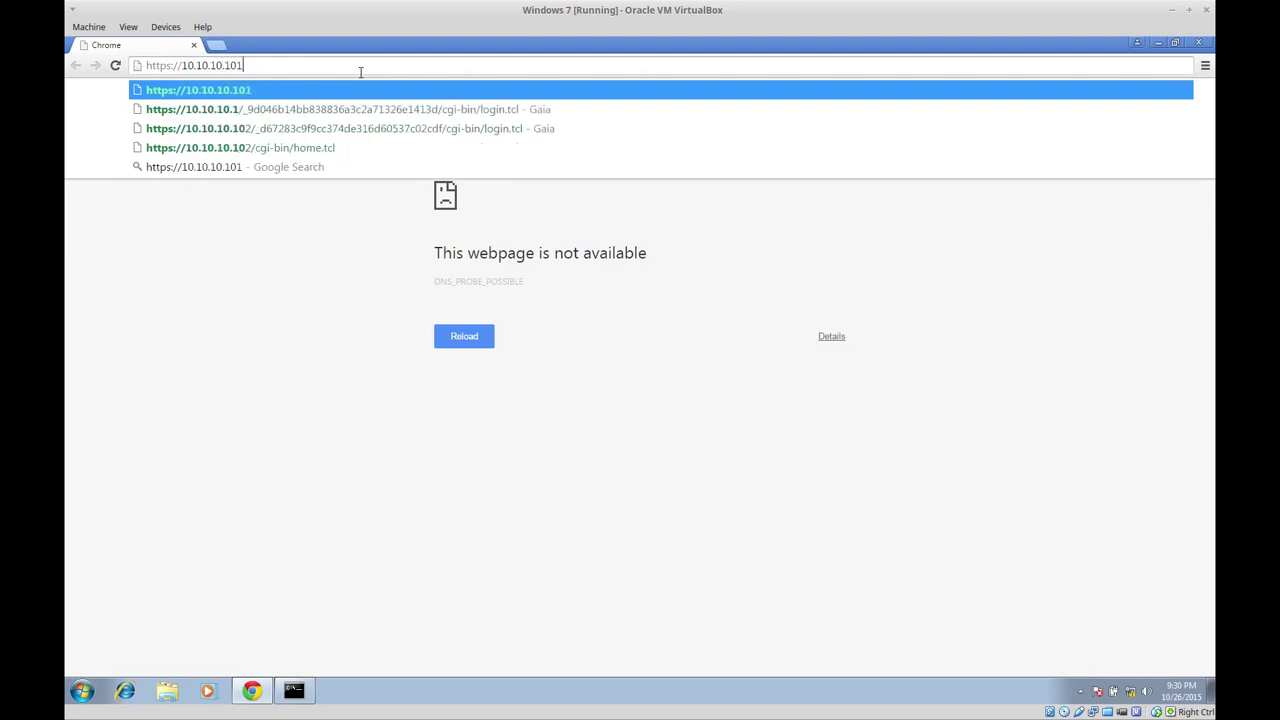
key("Return")
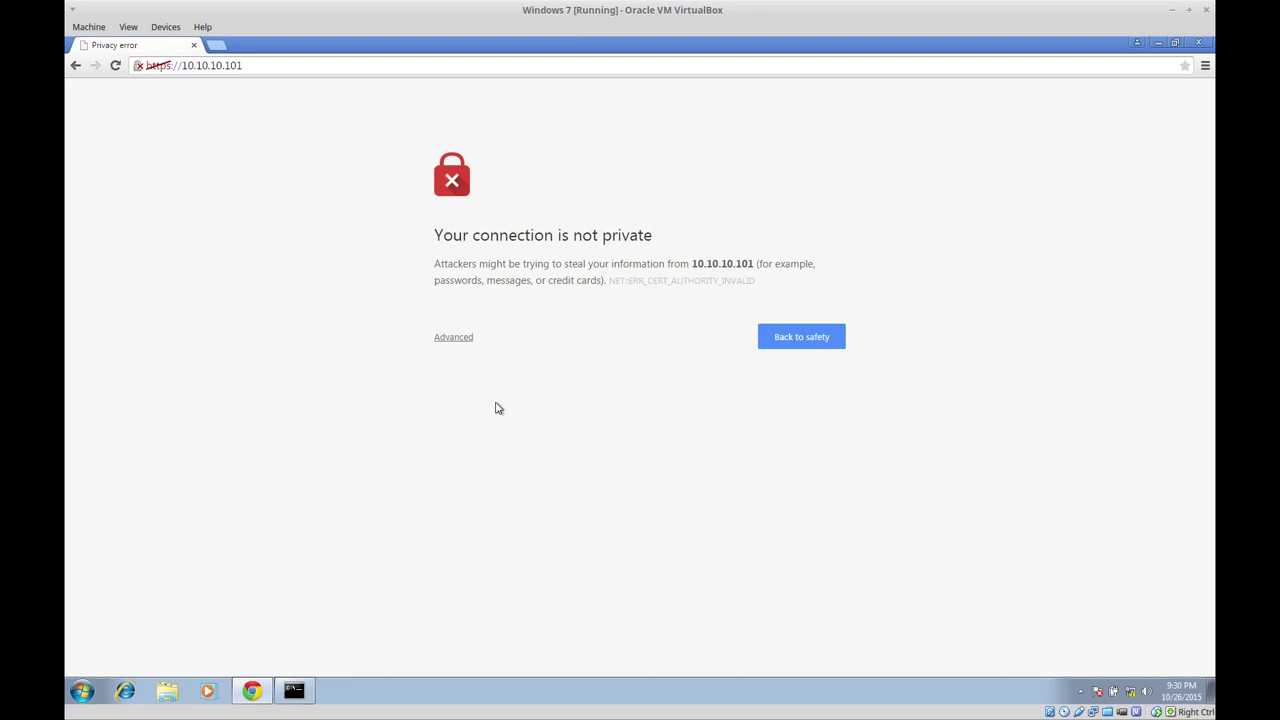
left_click(452, 338)
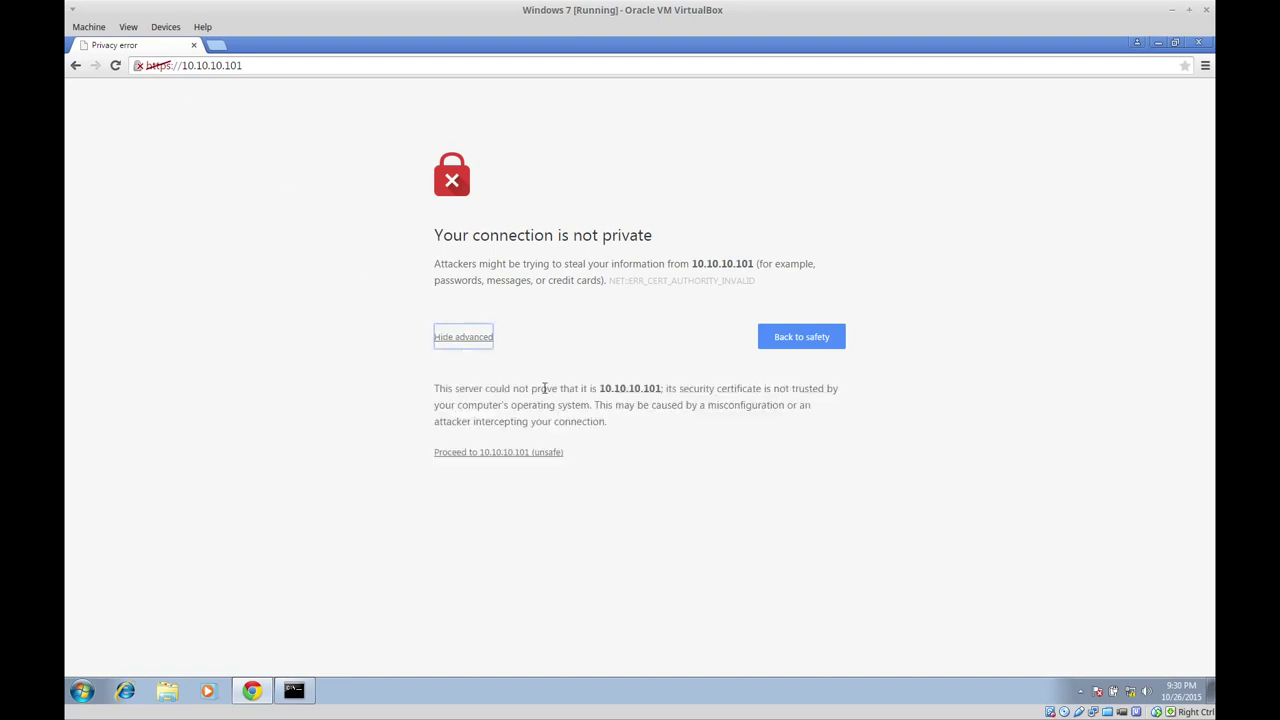
left_click(519, 455)
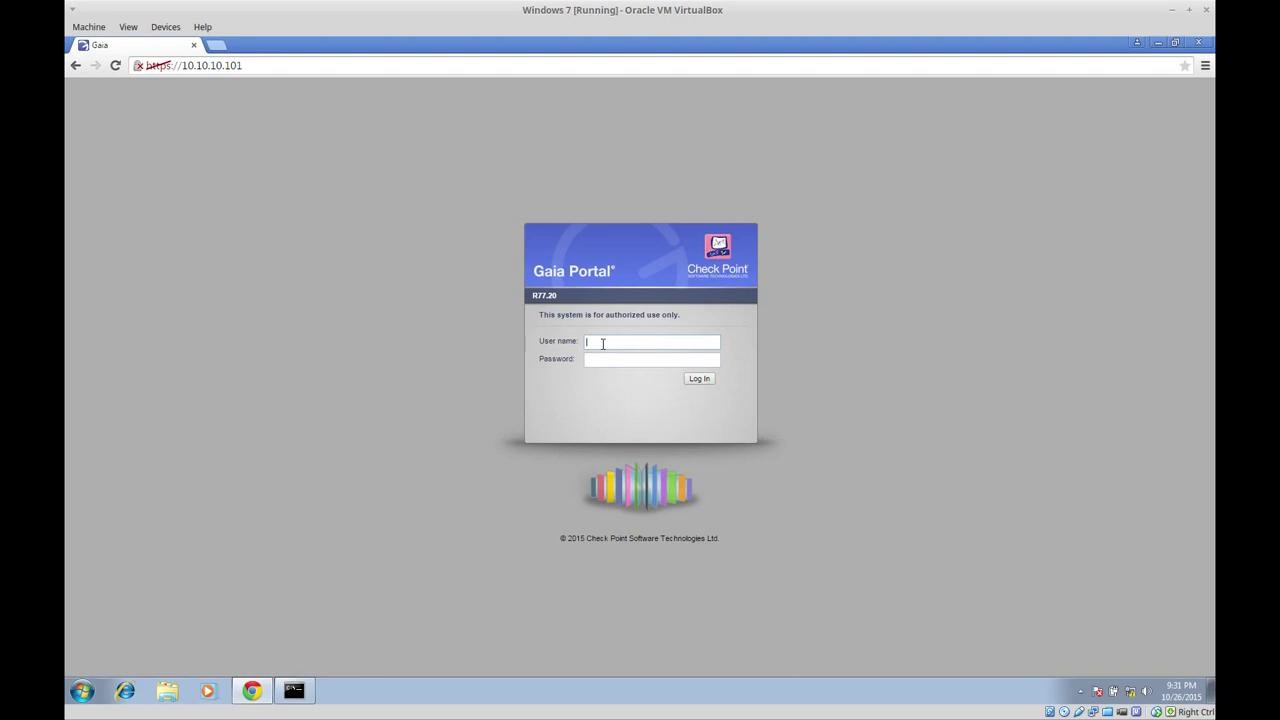
Step: Log in to the Gaia Portal as admin with the account password
type("admin")
key("Tab")
type("admi")
left_click(703, 386)
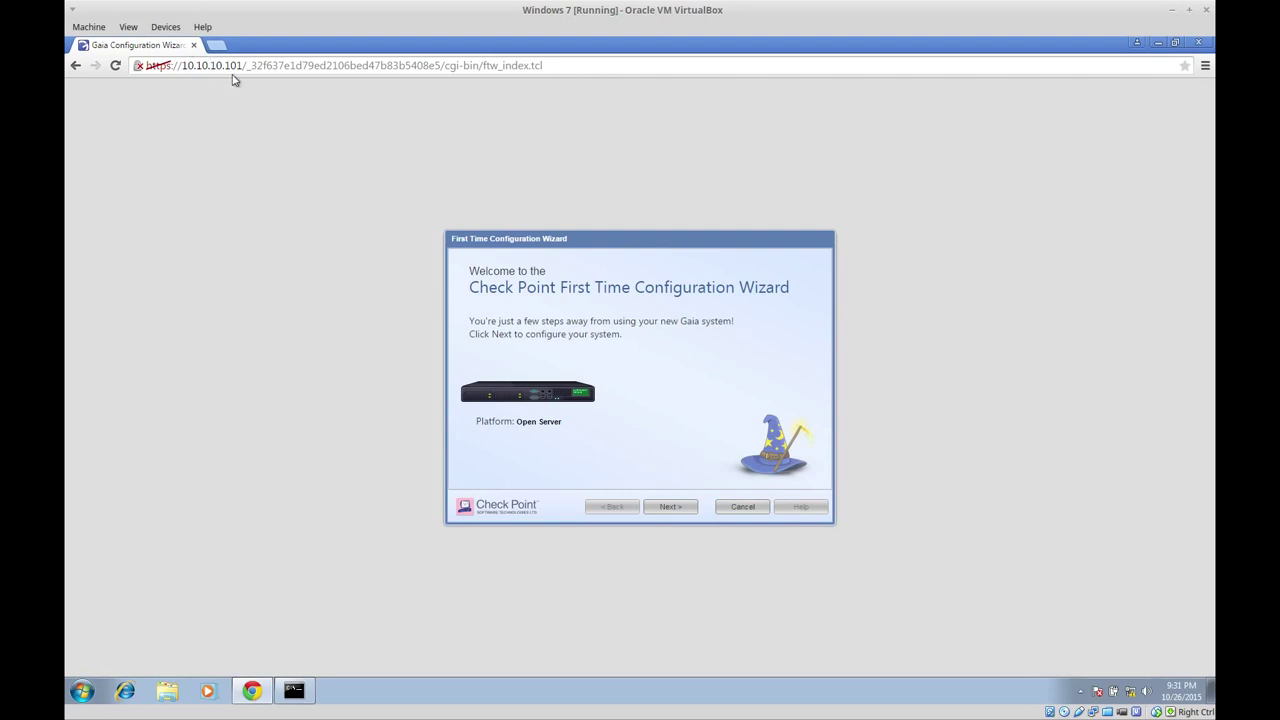
left_click(293, 690)
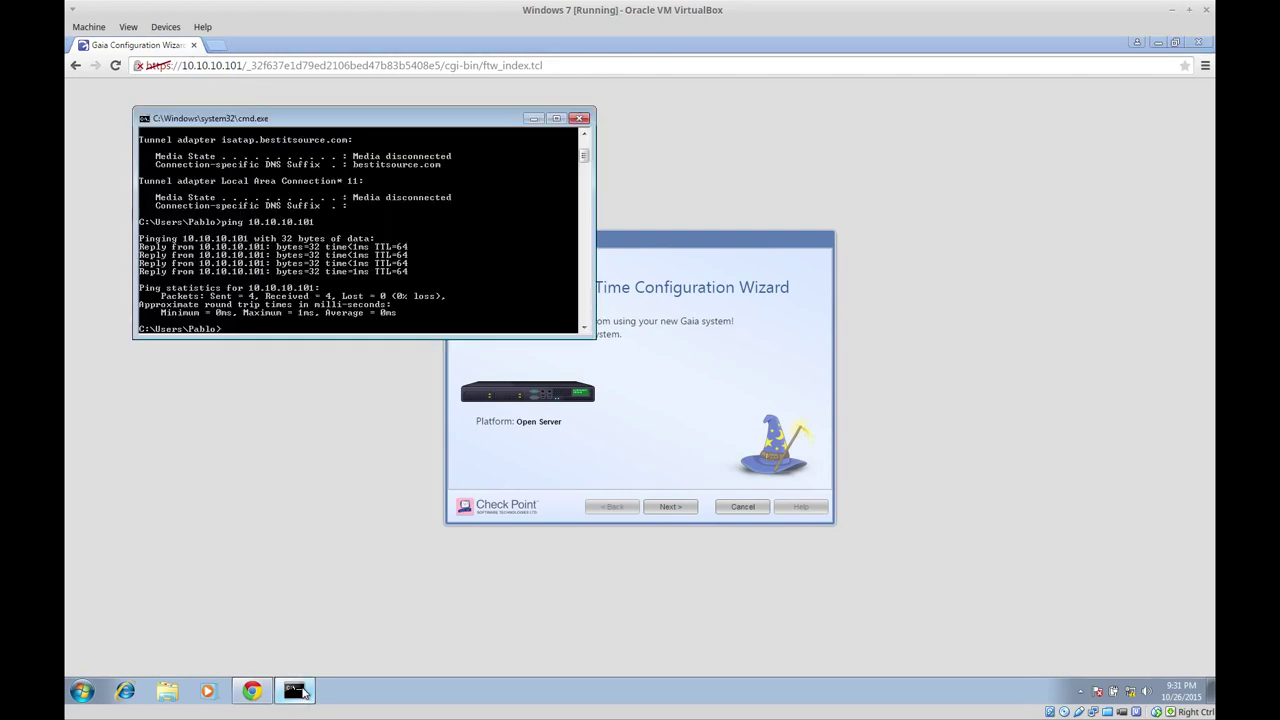
key("Up")
key("Up")
key("Return")
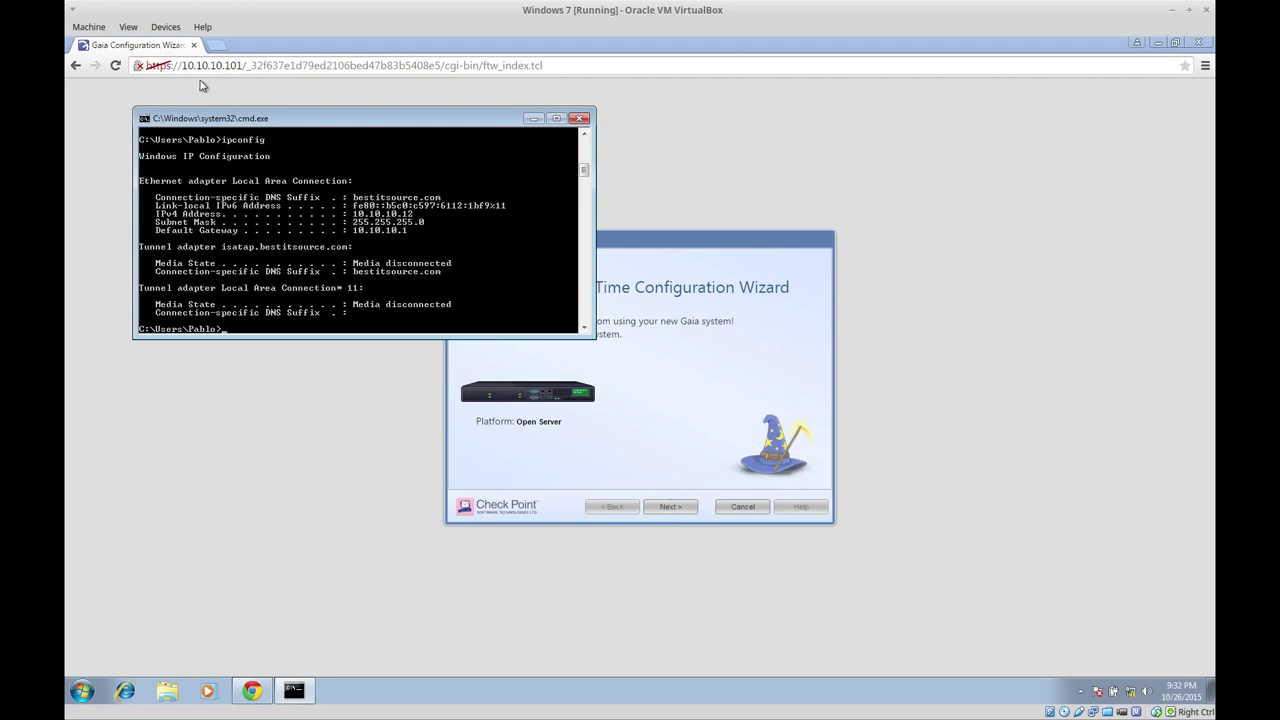
left_click(672, 388)
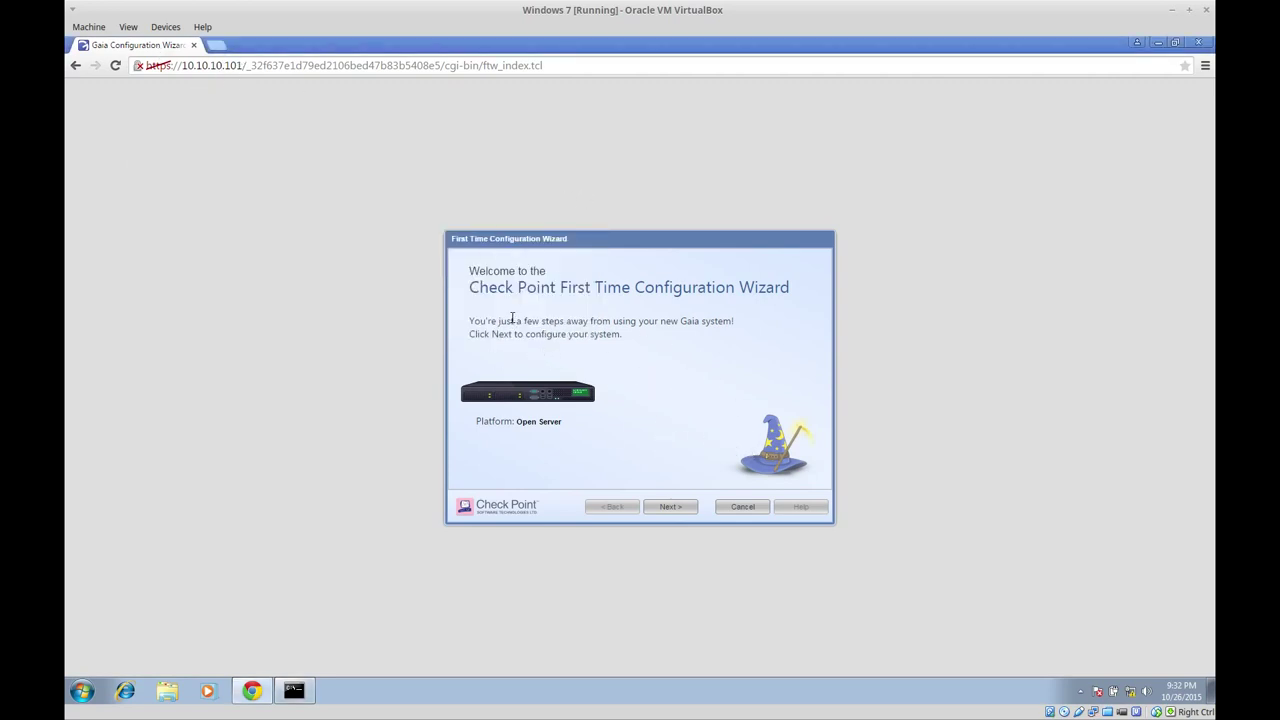
Step: Pass the Welcome page and keep 'Continue with Gaia R77.20 configuration'
left_click(668, 507)
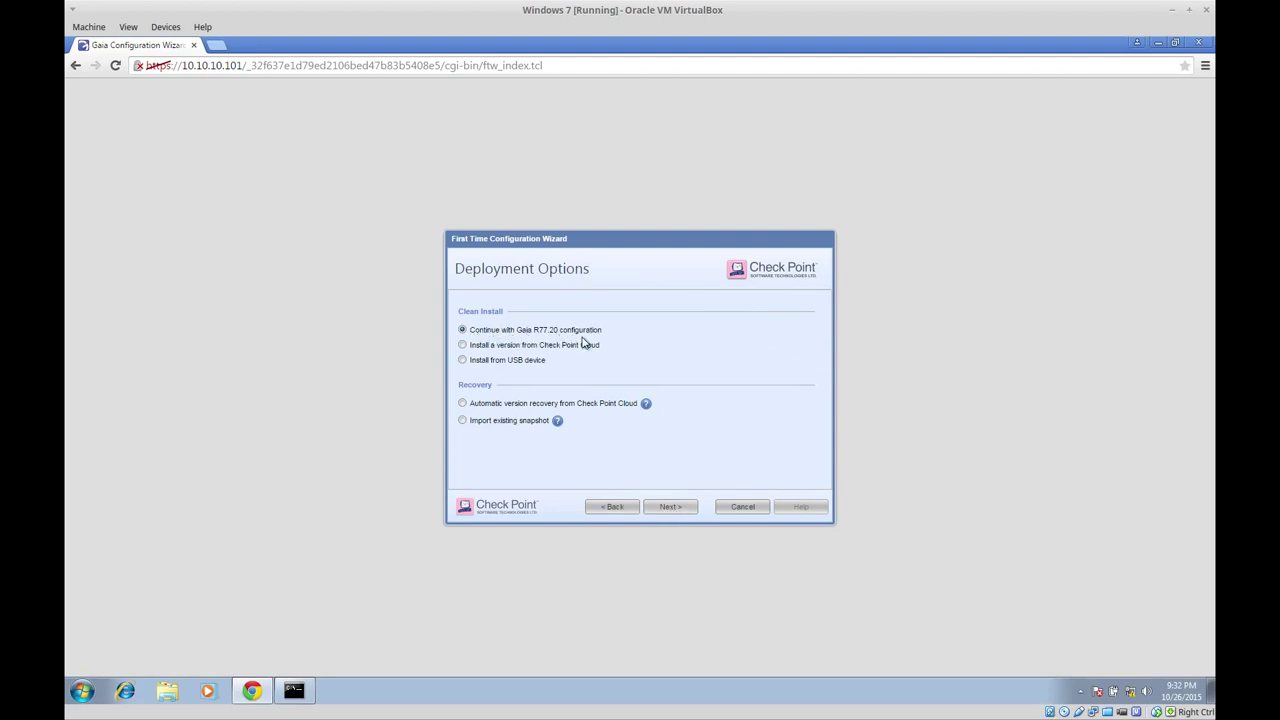
left_click(674, 508)
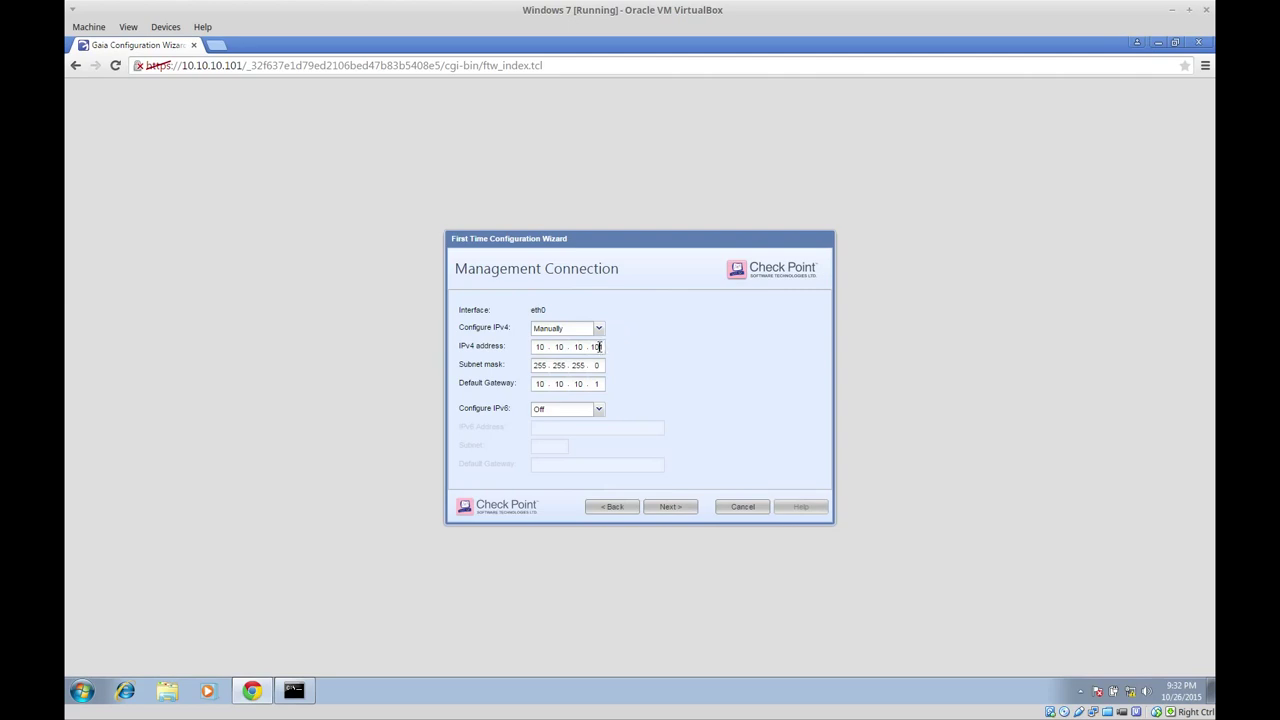
Step: Change eth0's management IPv4 to 10.10.10.1, leave the default gateway empty, and submit
double_click(598, 346)
type("1")
double_click(540, 383)
key("BackSpace")
double_click(561, 384)
key("BackSpace")
double_click(578, 384)
key("BackSpace")
double_click(597, 384)
key("BackSpace")
left_click(656, 427)
left_click(686, 508)
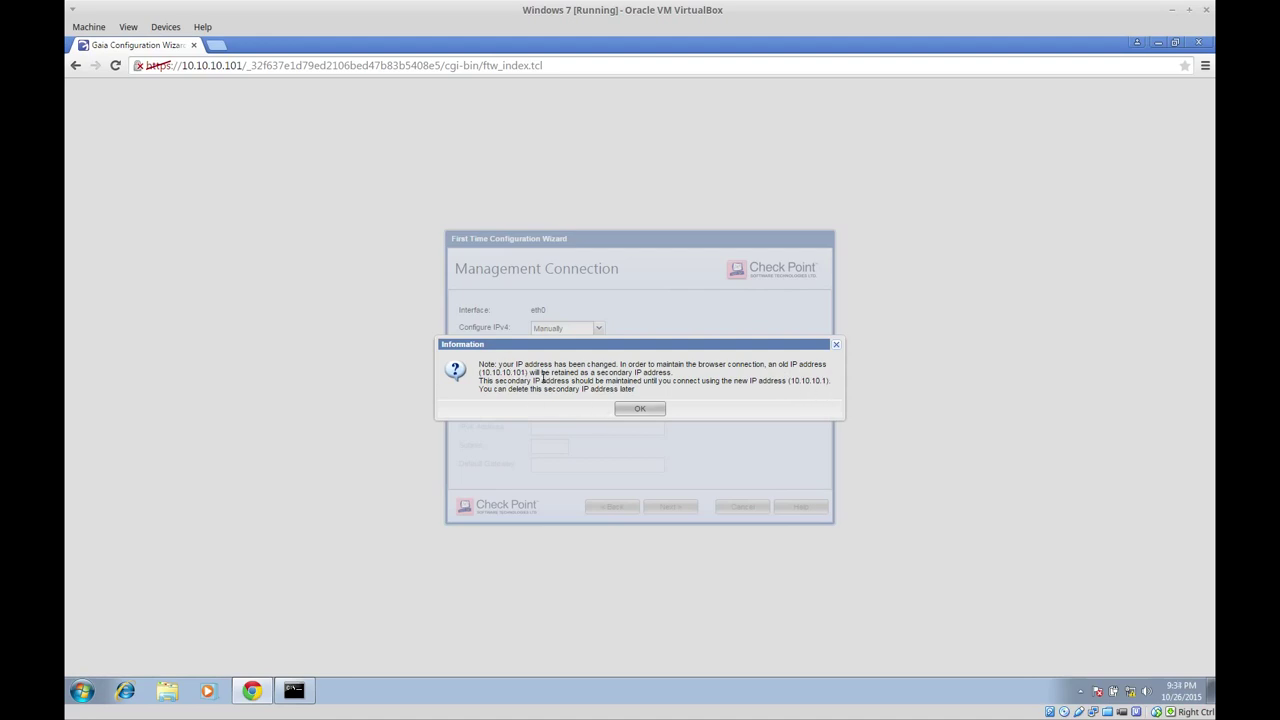
Step: Acknowledge the IP-change notice and use eth3 for UserCenter with IPv4 Off
left_click(642, 411)
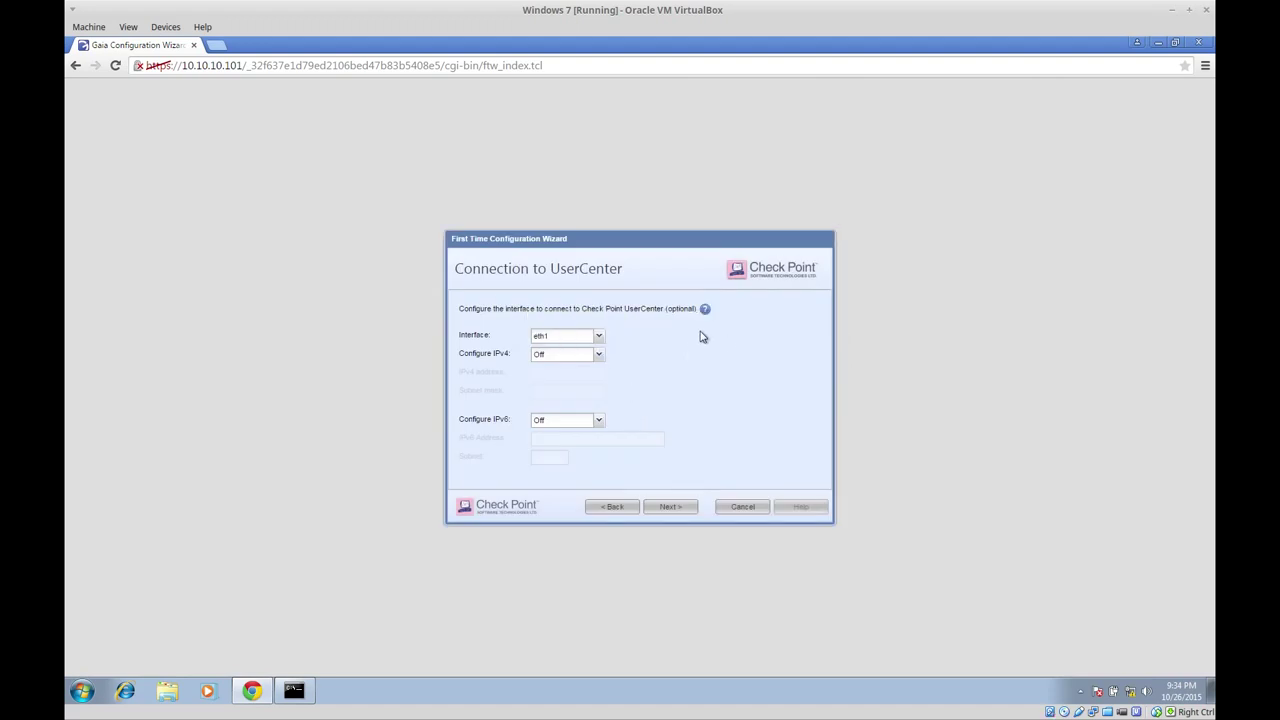
left_click(598, 341)
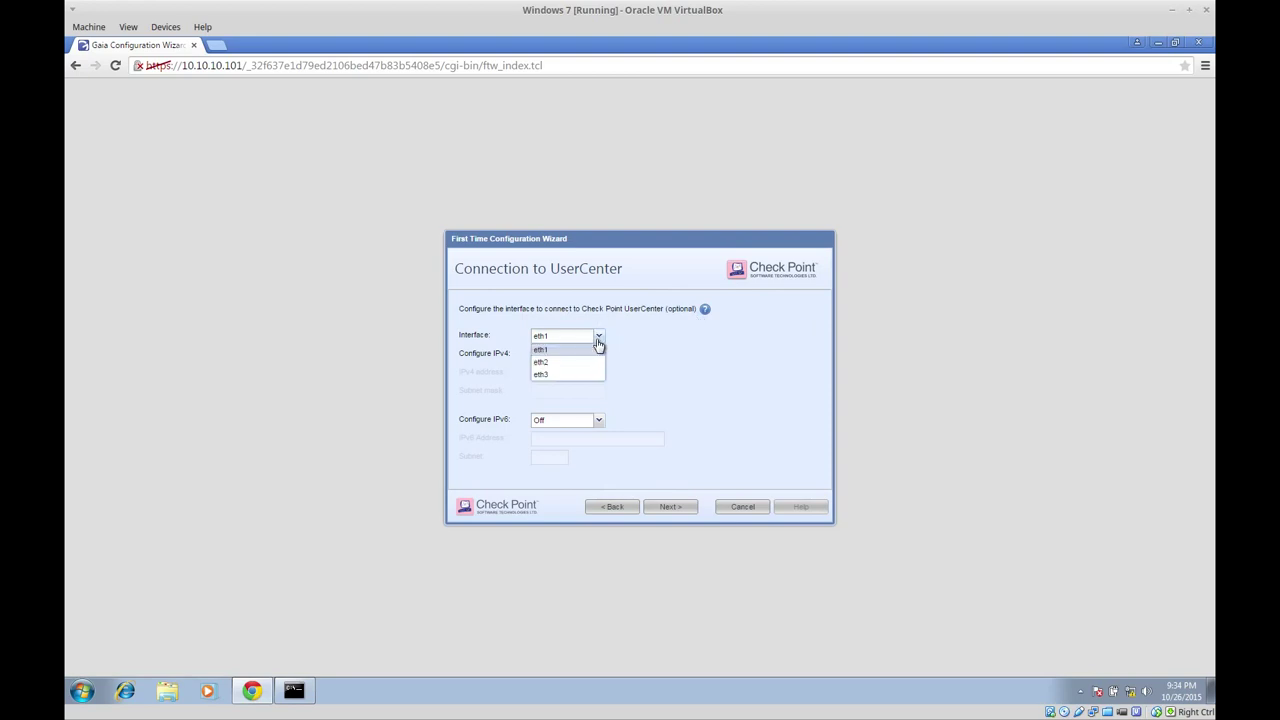
left_click(545, 374)
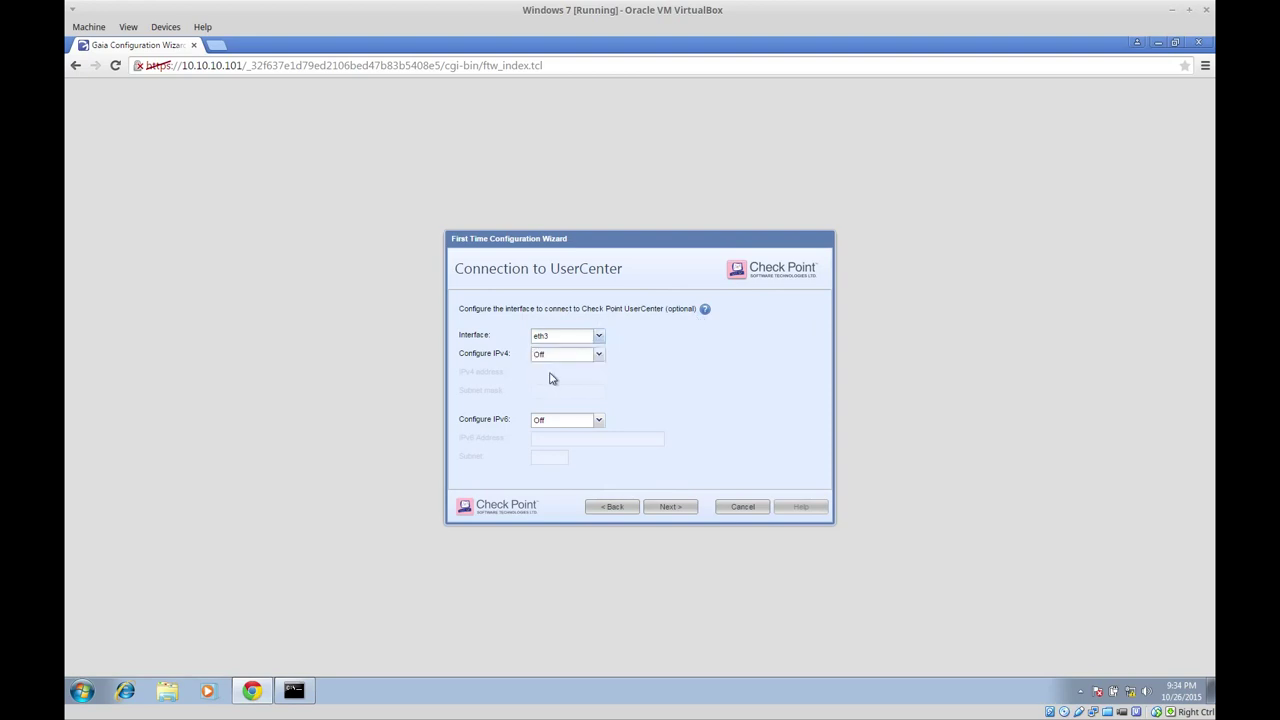
mouse_move(686, 318)
left_click(671, 508)
left_click_drag(608, 318, 486, 311)
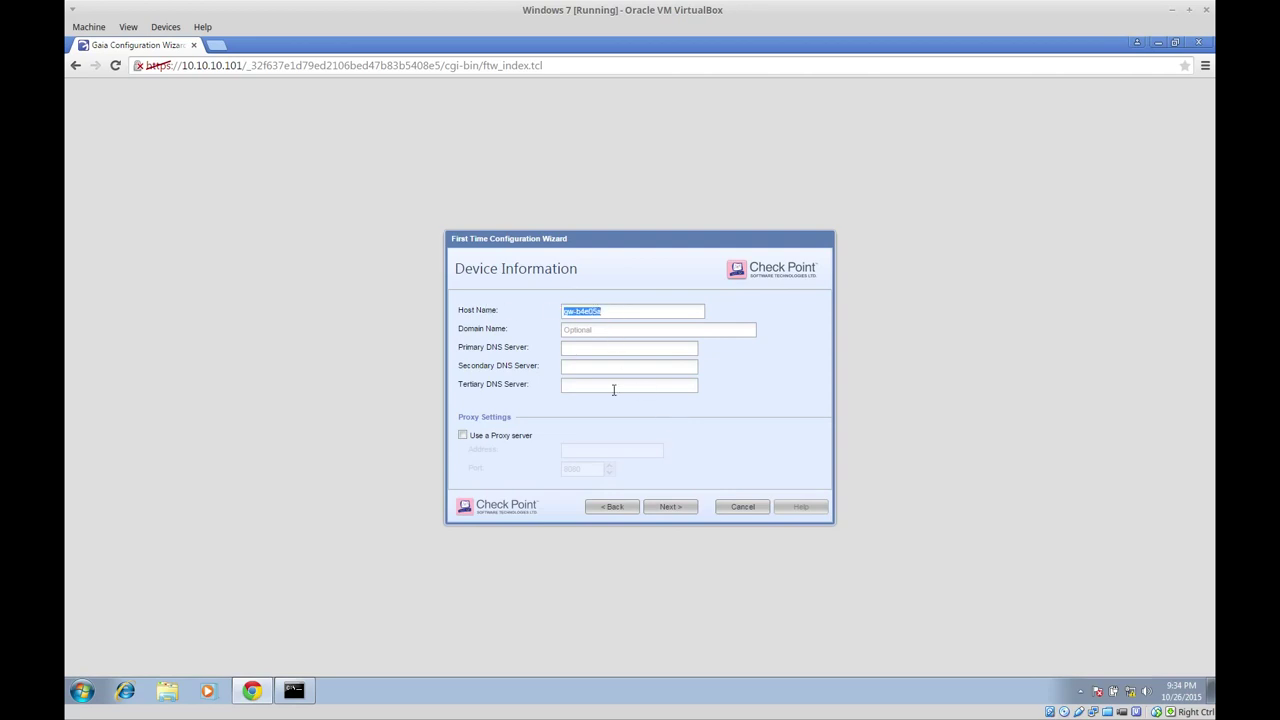
Step: Enter host name CP-GAIA, domain bestitsource.com and primary DNS 8.8.8.8
type("GAIA")
key("BackSpace")
key("BackSpace")
key("BackSpace")
key("BackSpace")
type("CP")
key("BackSpace")
key("BackSpace")
type("CP-GA")
left_click(599, 329)
type("bestitsource.com")
left_click(606, 347)
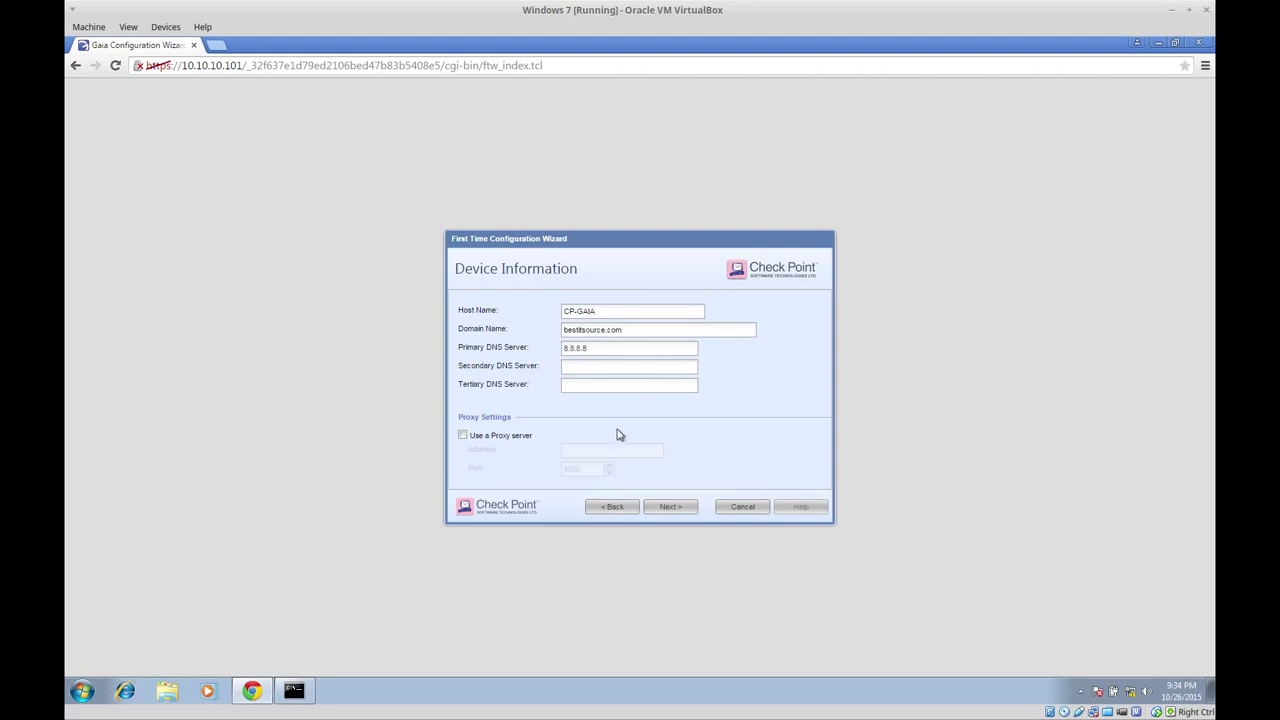
left_click(684, 514)
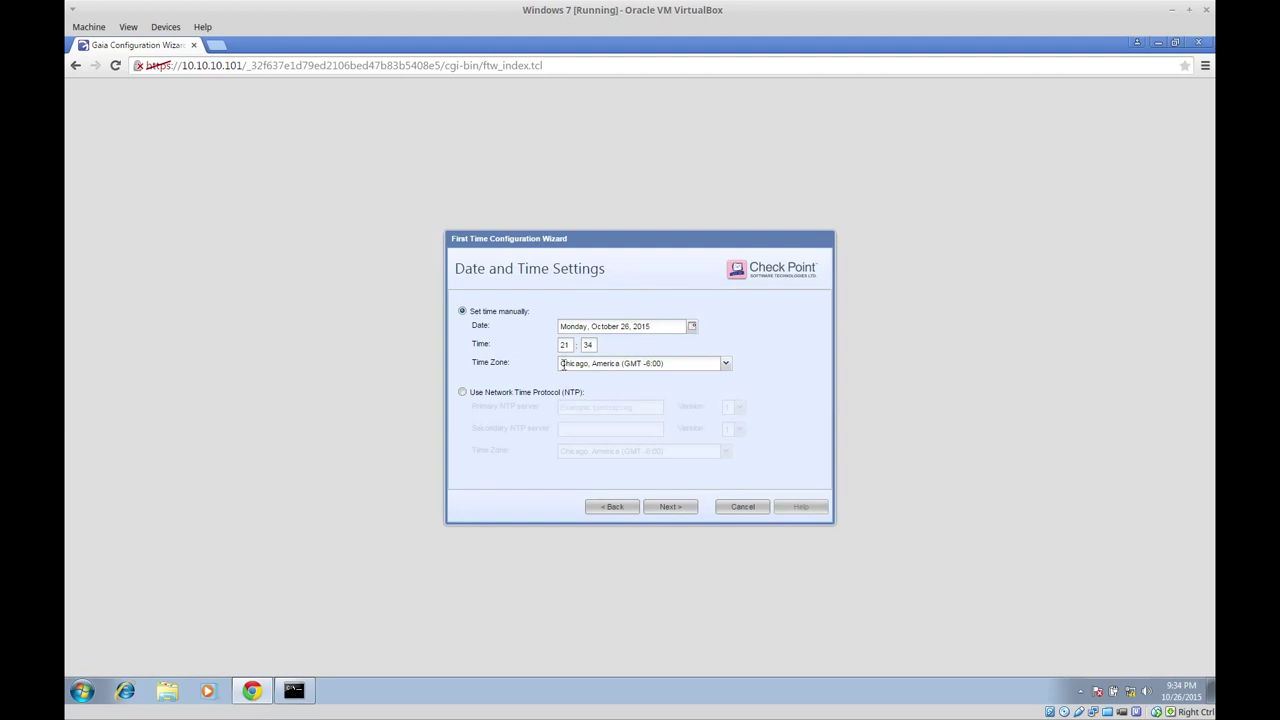
Step: Keep manual time of October 26, 2015, 21:34 in the Chicago (GMT -6:00) zone
left_click(462, 393)
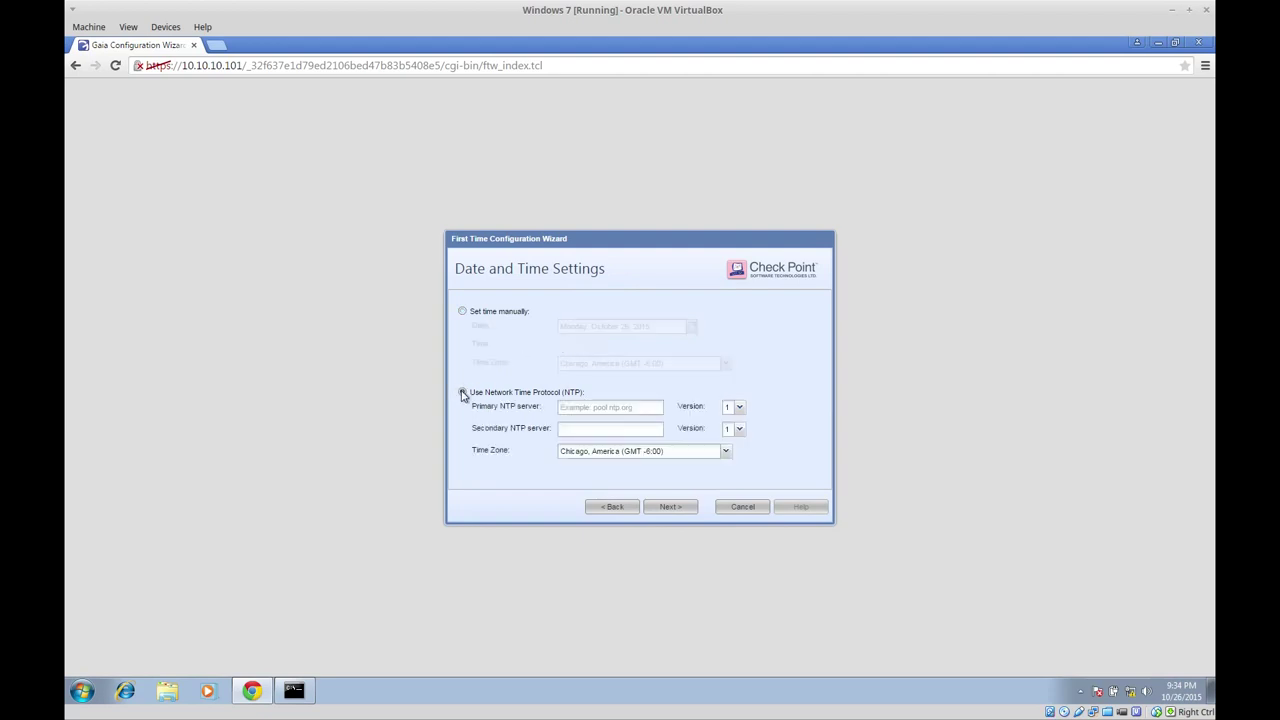
left_click(462, 311)
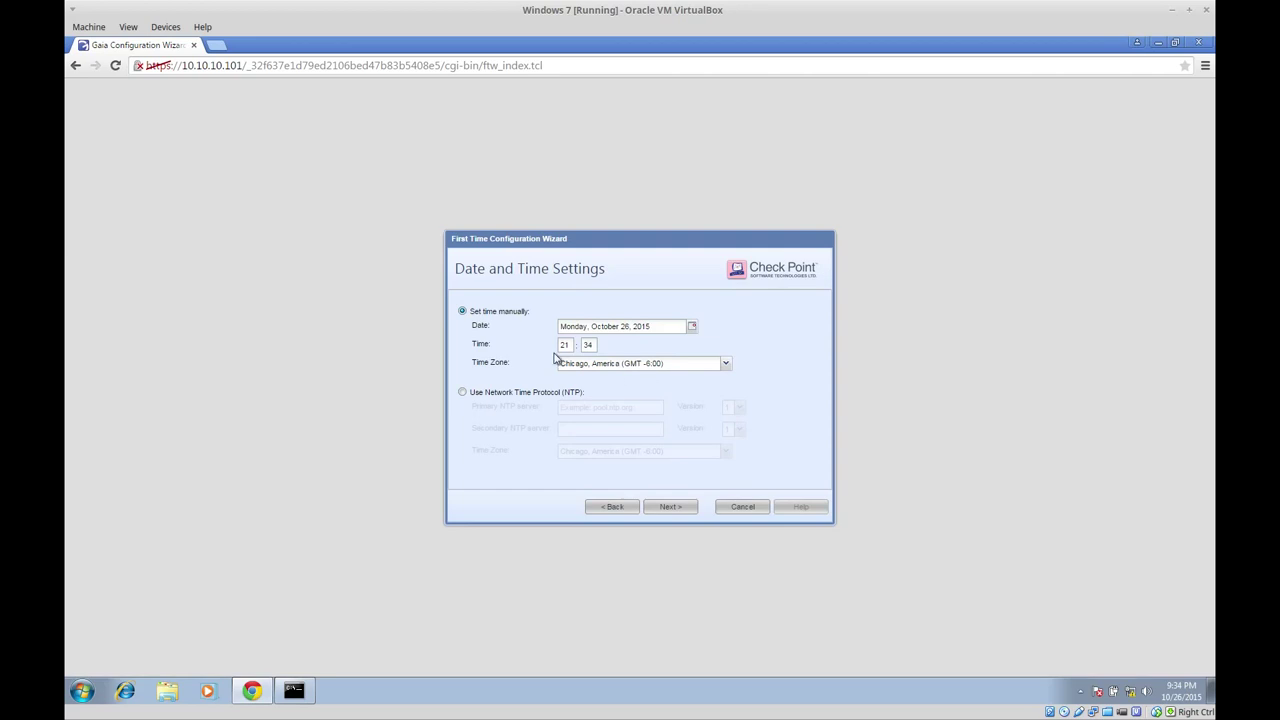
left_click(670, 507)
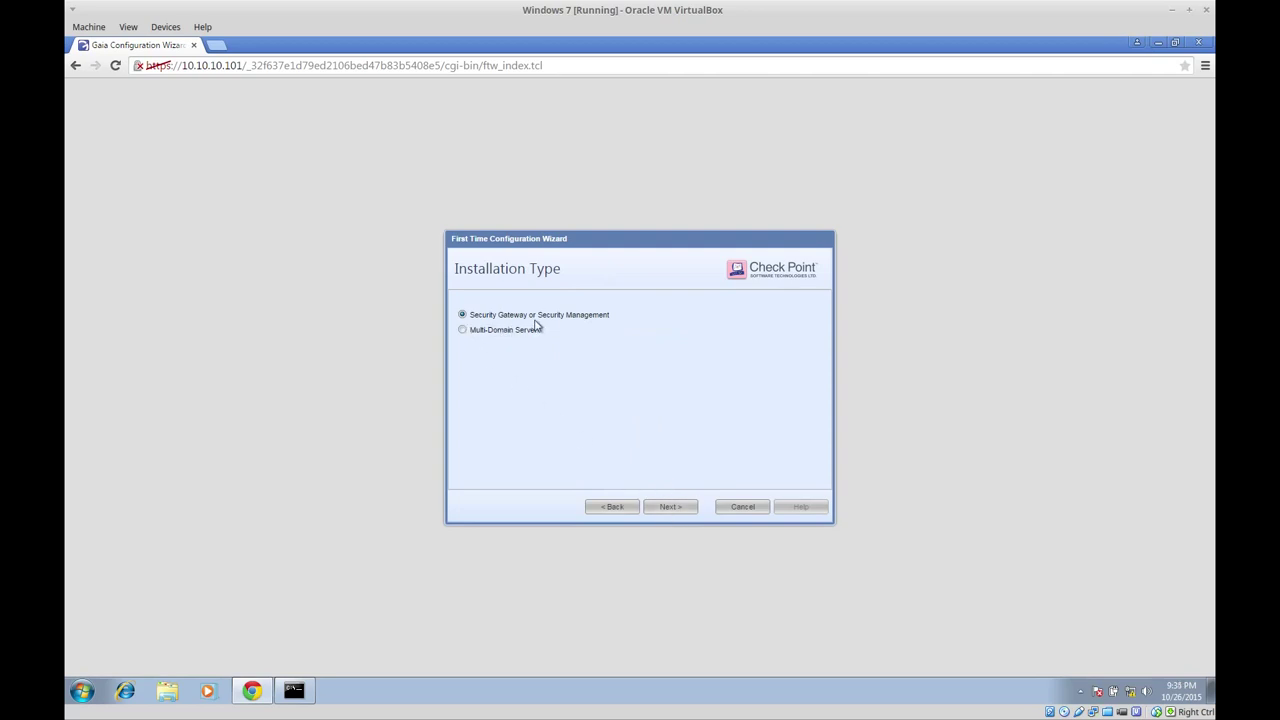
Step: Select Security Gateway and Management with automatic Blade Contracts download turned off
left_click(670, 507)
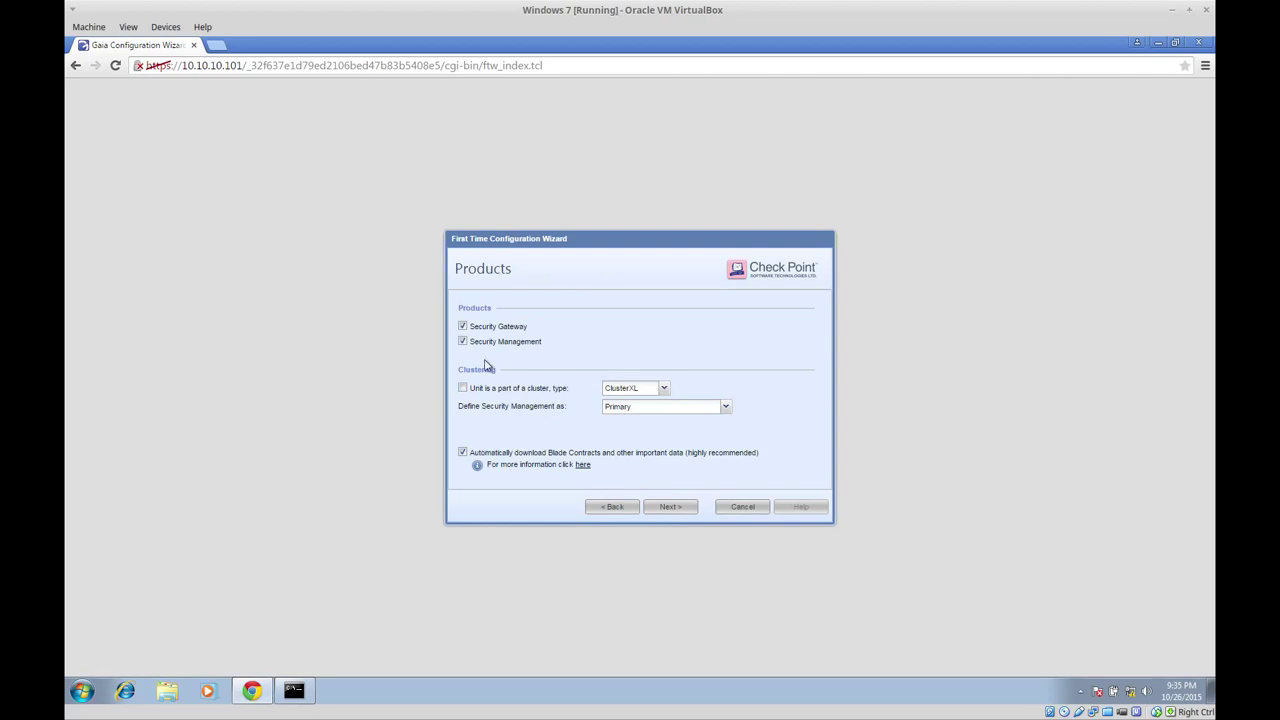
left_click(462, 453)
left_click(671, 509)
left_click(605, 414)
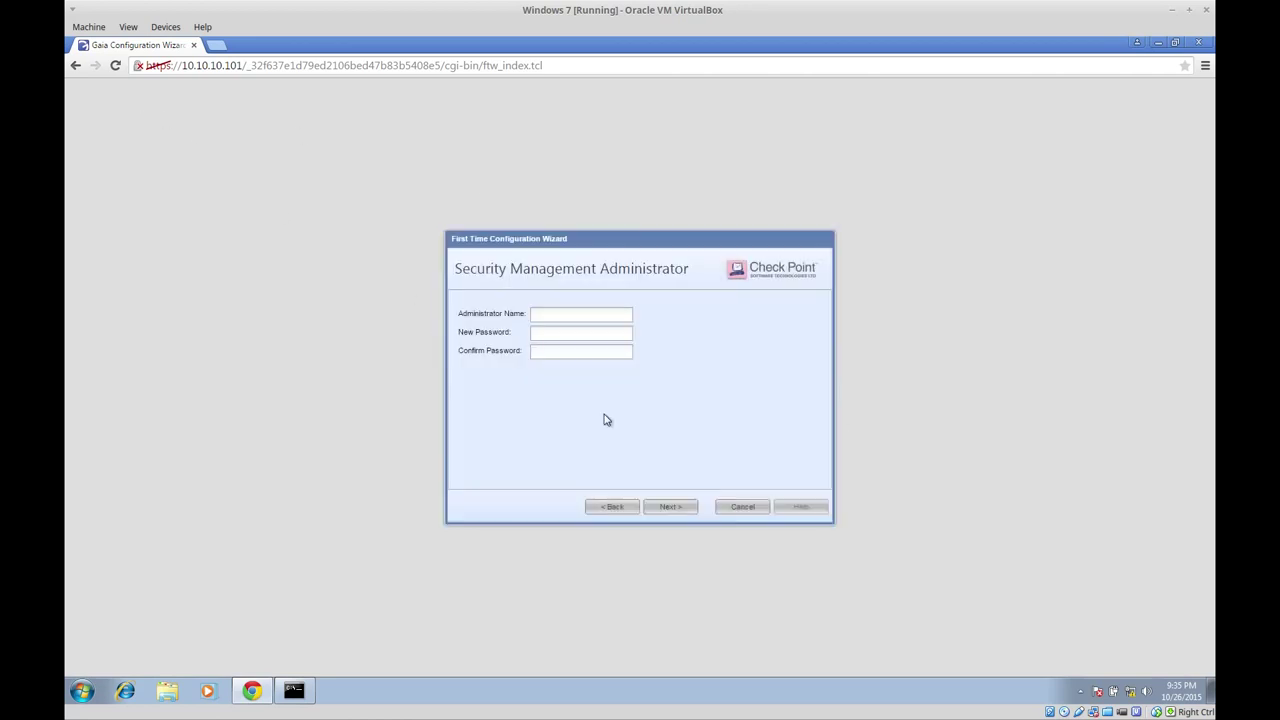
Step: Enter the Security Management administrator name and password, then submit them
left_click(554, 313)
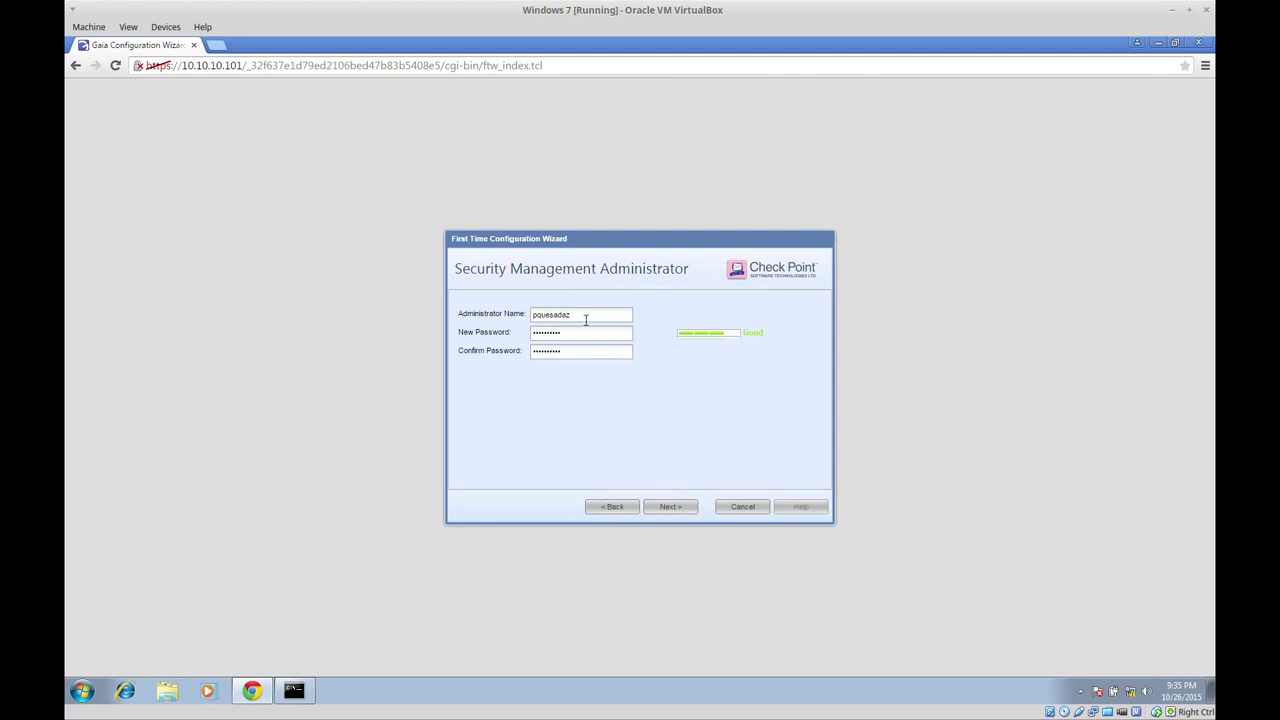
left_click(672, 508)
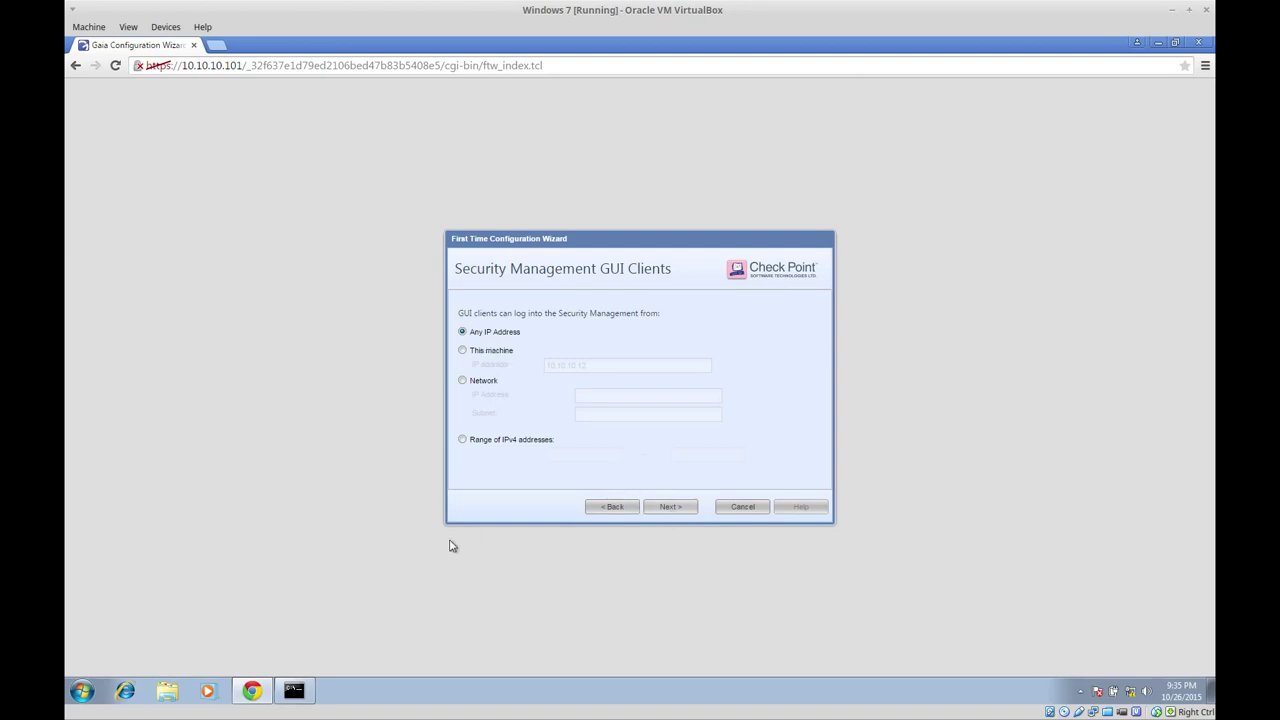
Step: Keep GUI clients on 'Any IP Address', untick 'Improve product experience', and confirm finishing the wizard
left_click(667, 506)
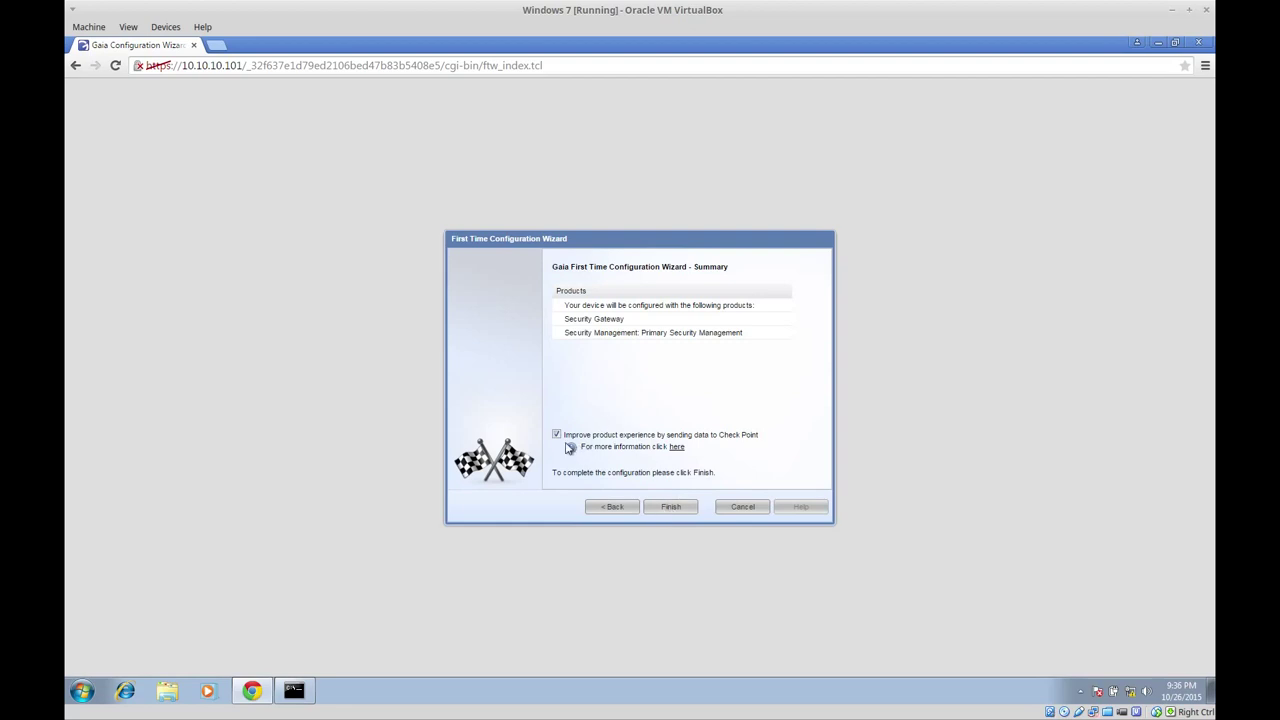
left_click(557, 435)
left_click(668, 509)
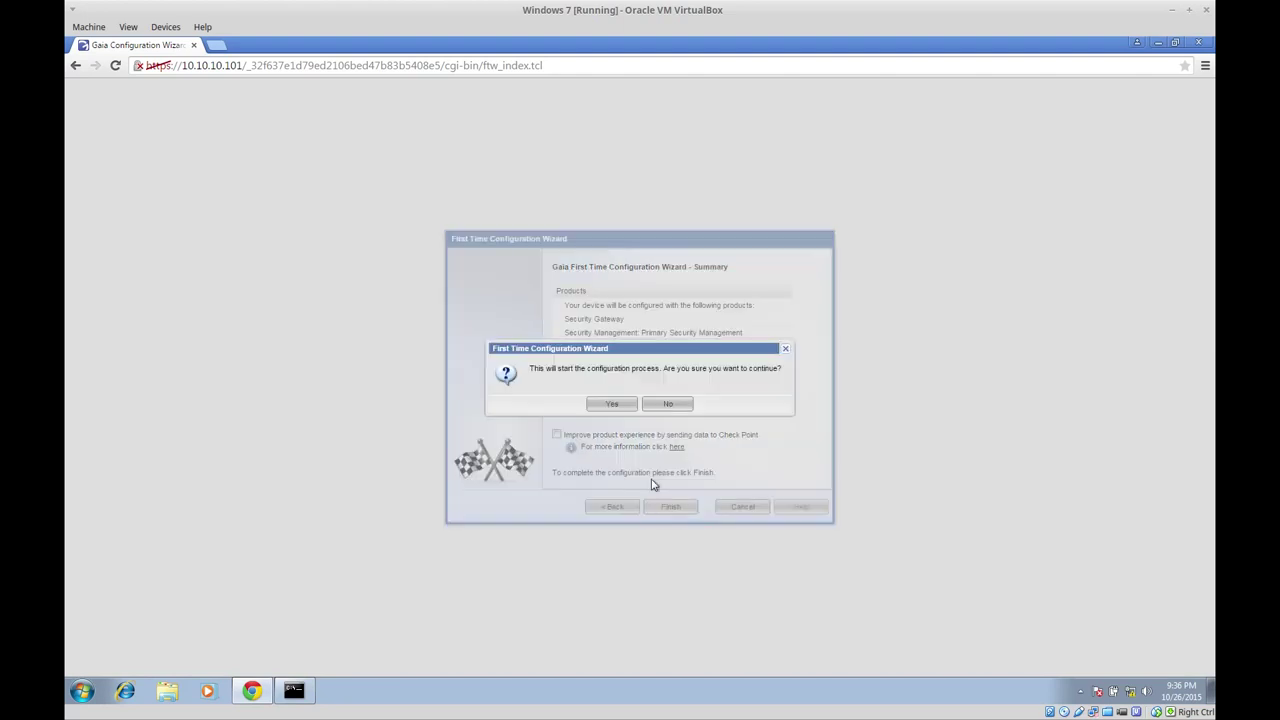
left_click(612, 404)
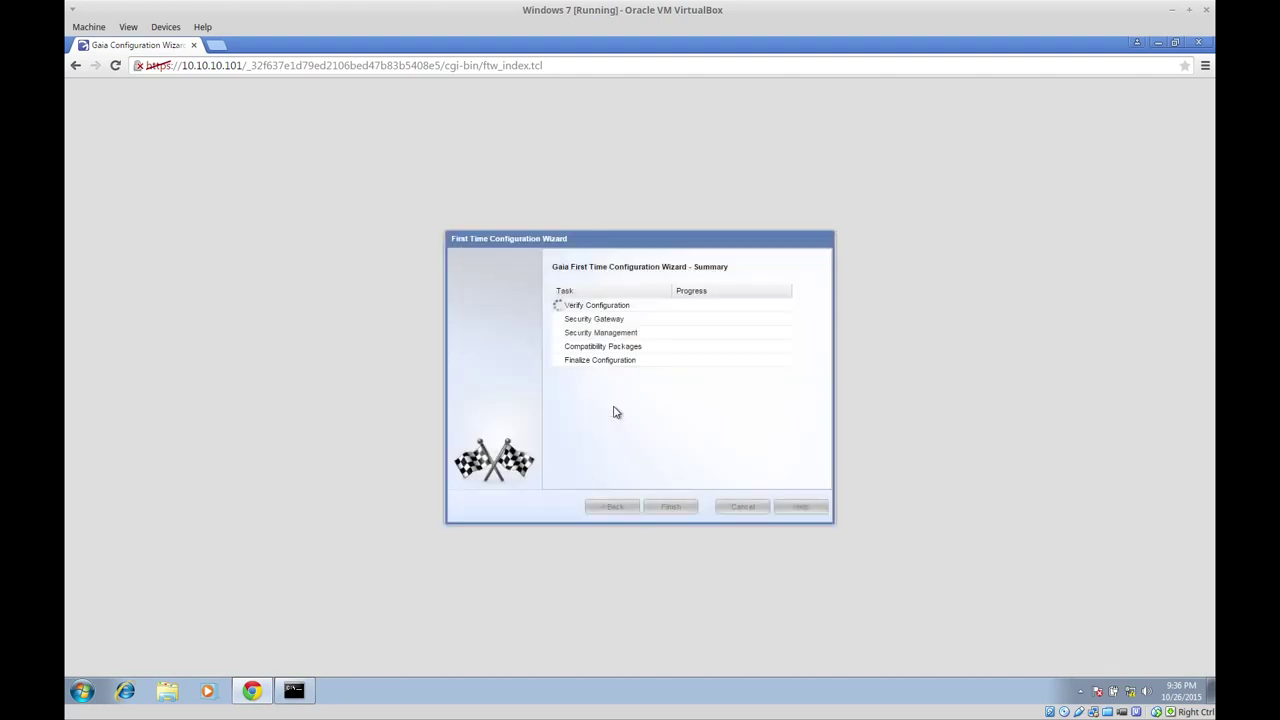
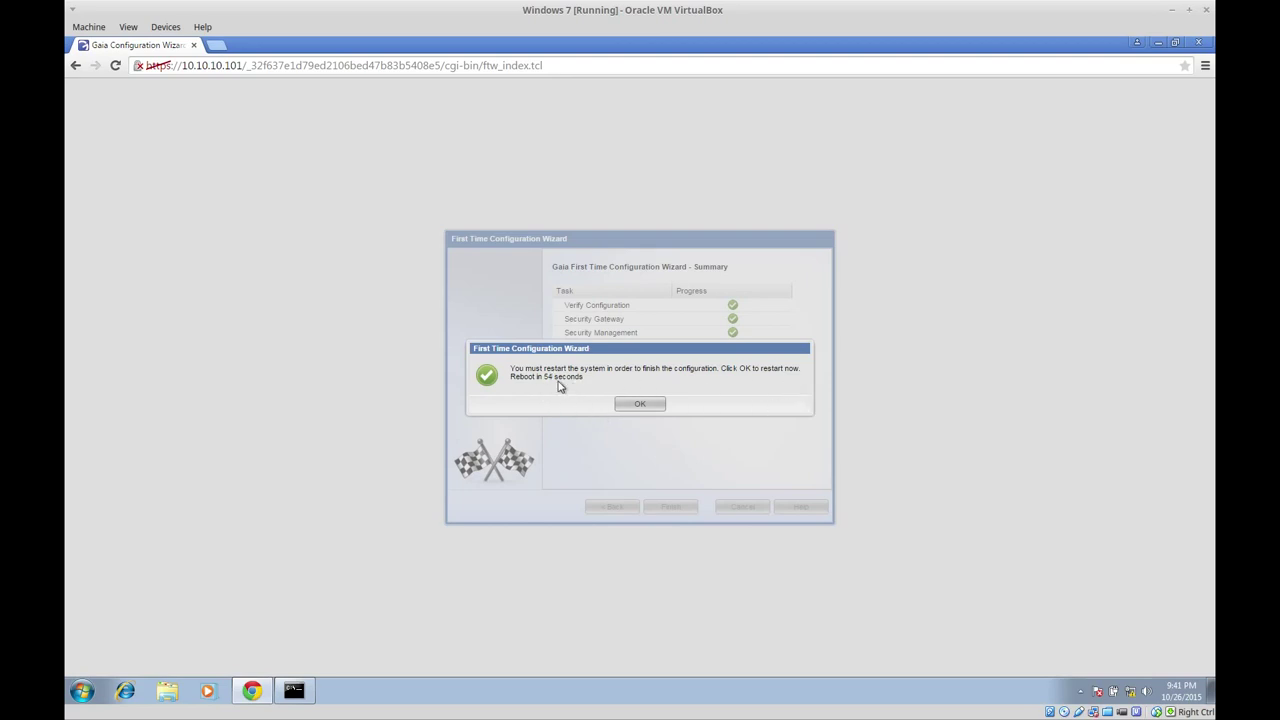
Step: Confirm the restart and wait for the Gaia Portal R77.20 login page to return
left_click(630, 406)
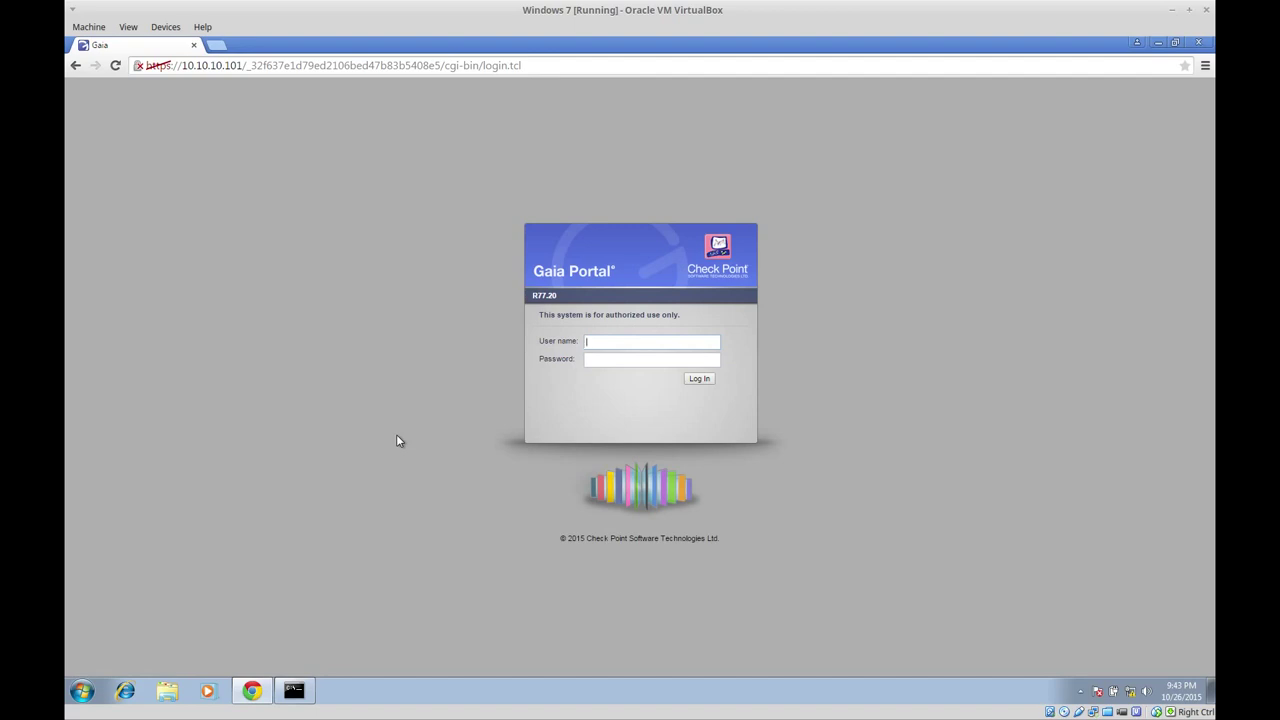
Step: Log in to the portal with the administrator user name and the account password
key("Tab")
left_click(701, 384)
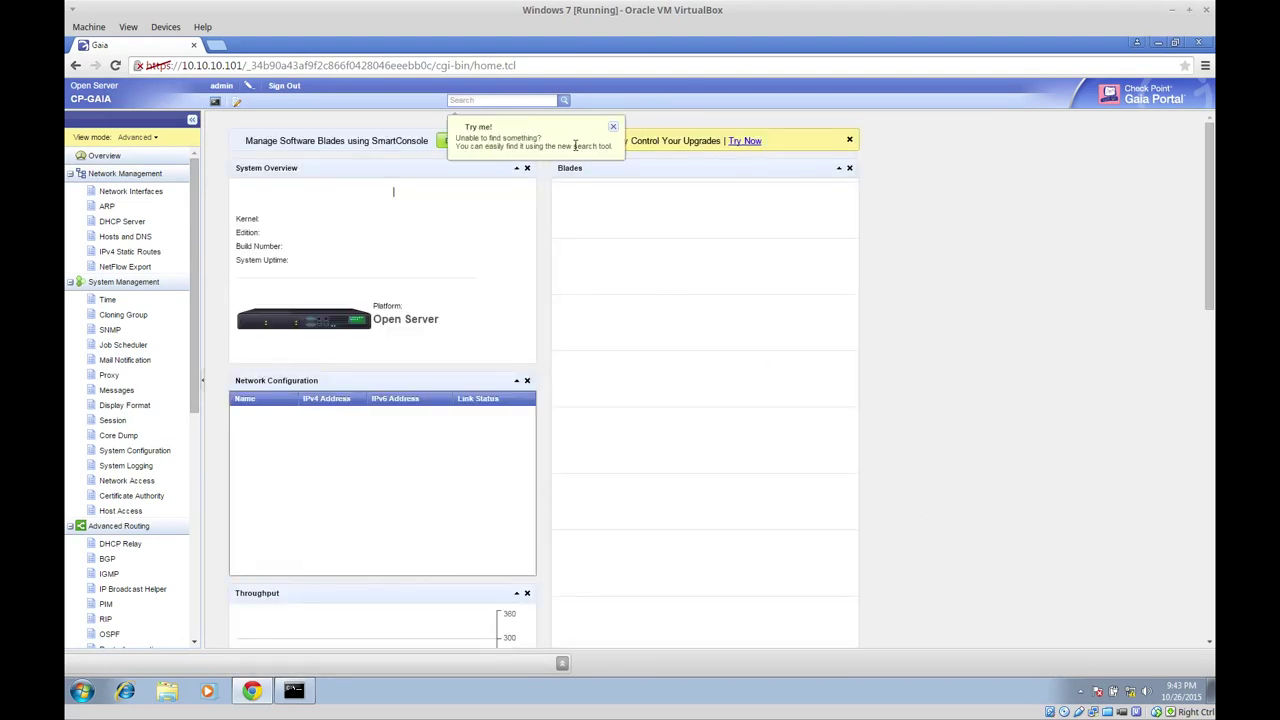
Step: Dismiss the 'Try me!' tip, scroll the Overview dashboard, and minimize VirtualBox to view the GNS3 topology
left_click(611, 130)
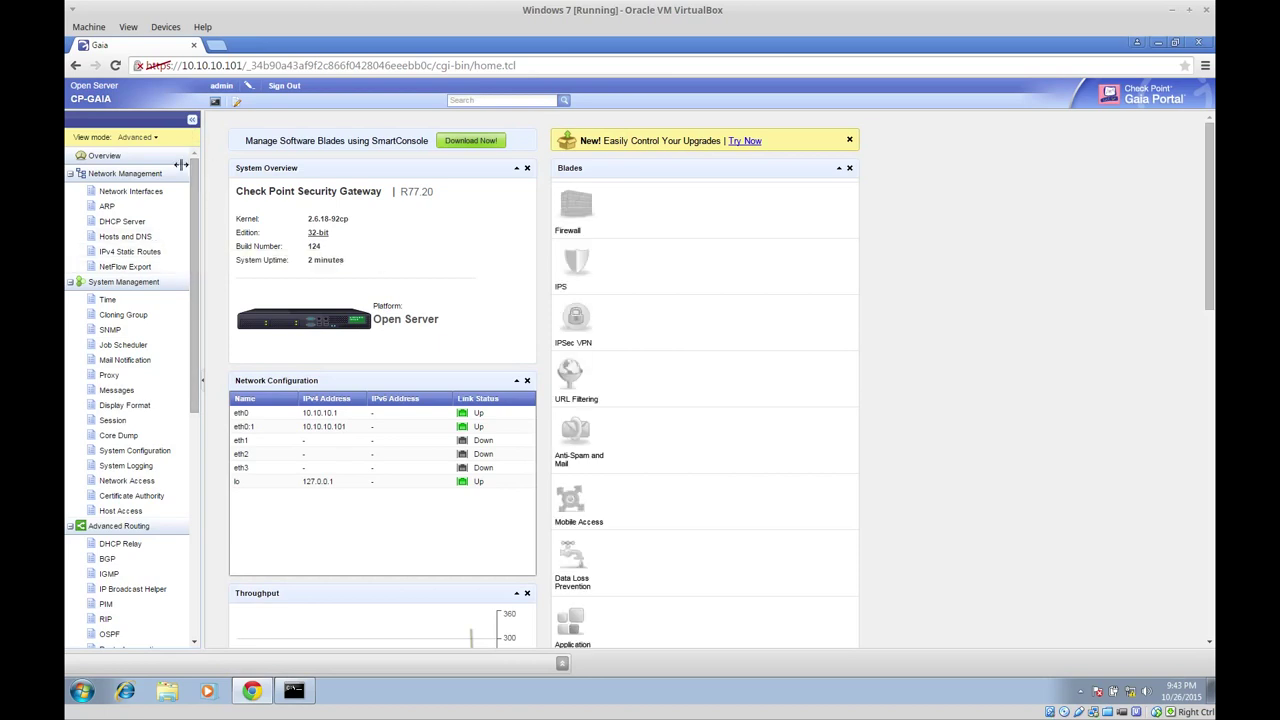
mouse_move(1210, 148)
left_mouse_down()
mouse_move(1200, 400)
mouse_move(1195, 128)
left_mouse_up()
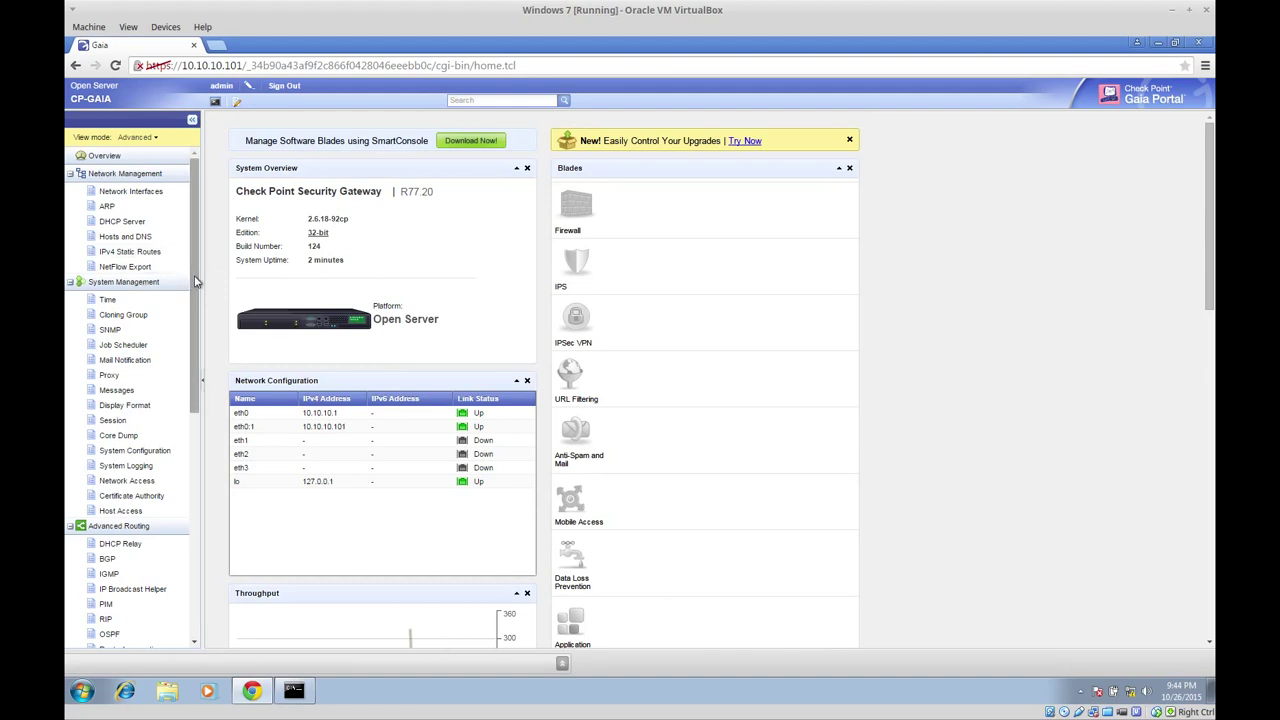
scroll(195, 281, "down", 2)
scroll(193, 281, "up", 2)
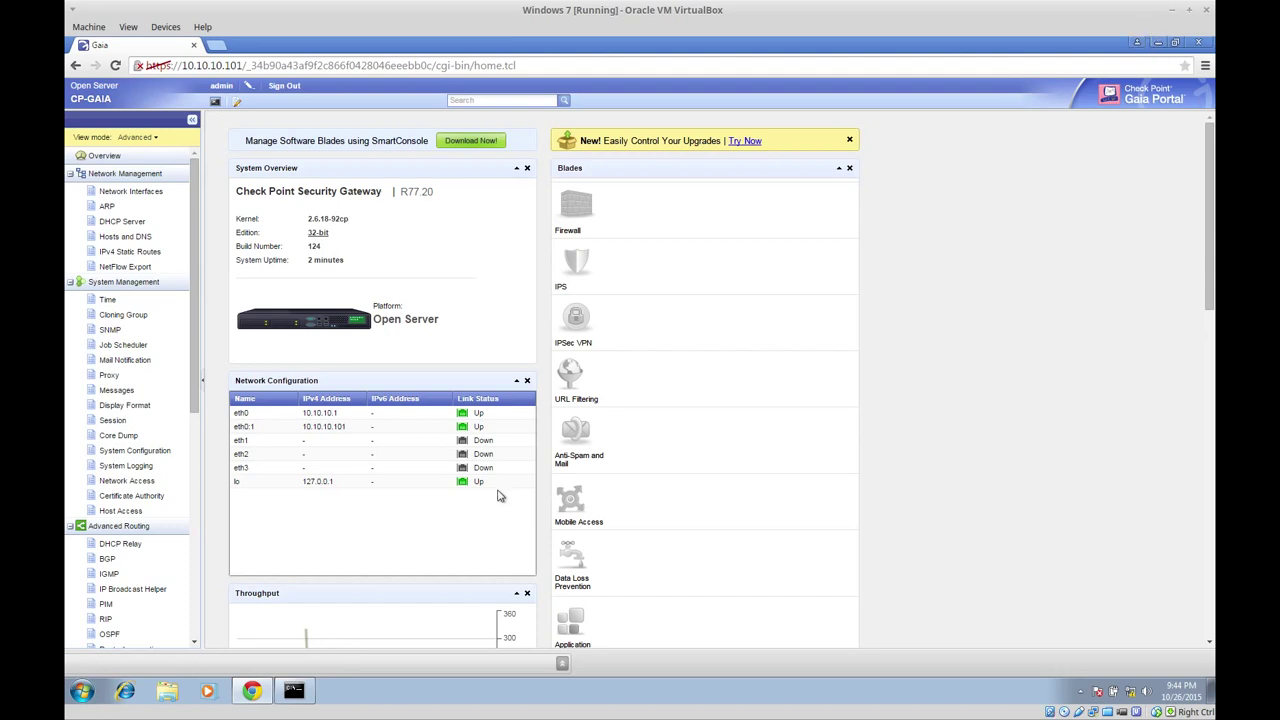
left_click(1174, 10)
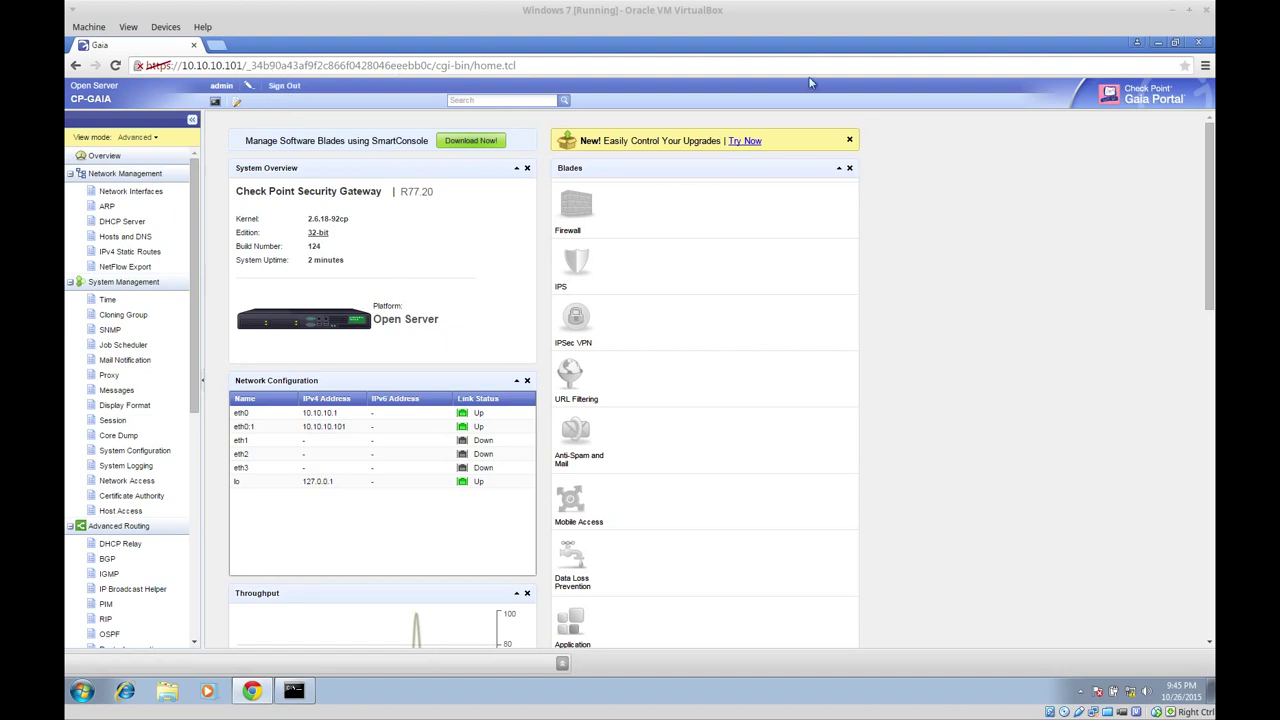
Step: Open a fresh browser tab and close the old Gaia portal tab
left_click(220, 47)
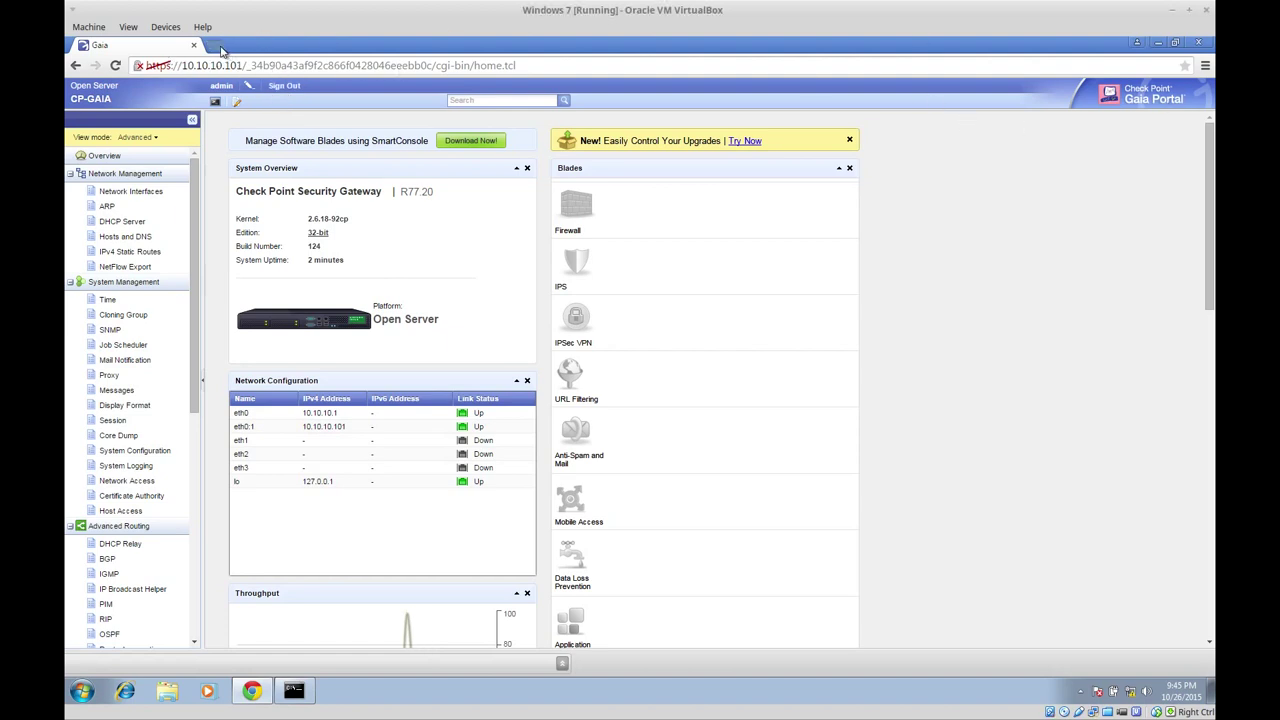
left_click(220, 47)
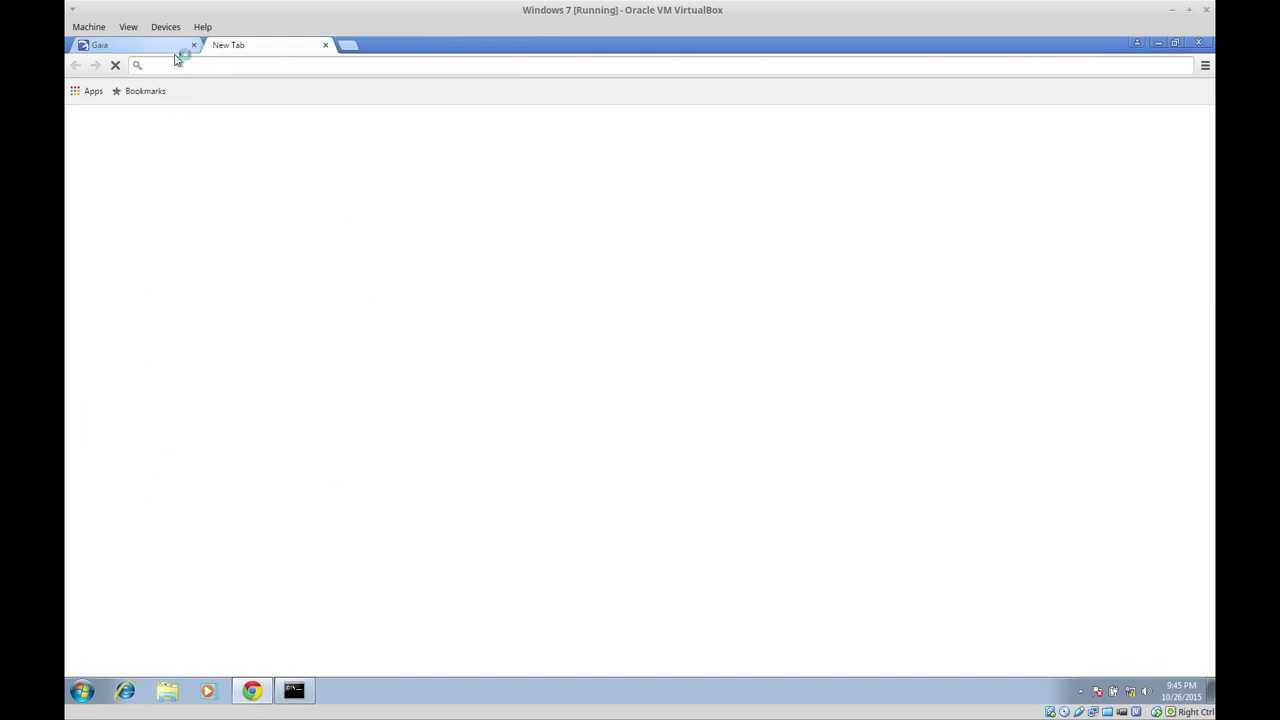
left_click(177, 47)
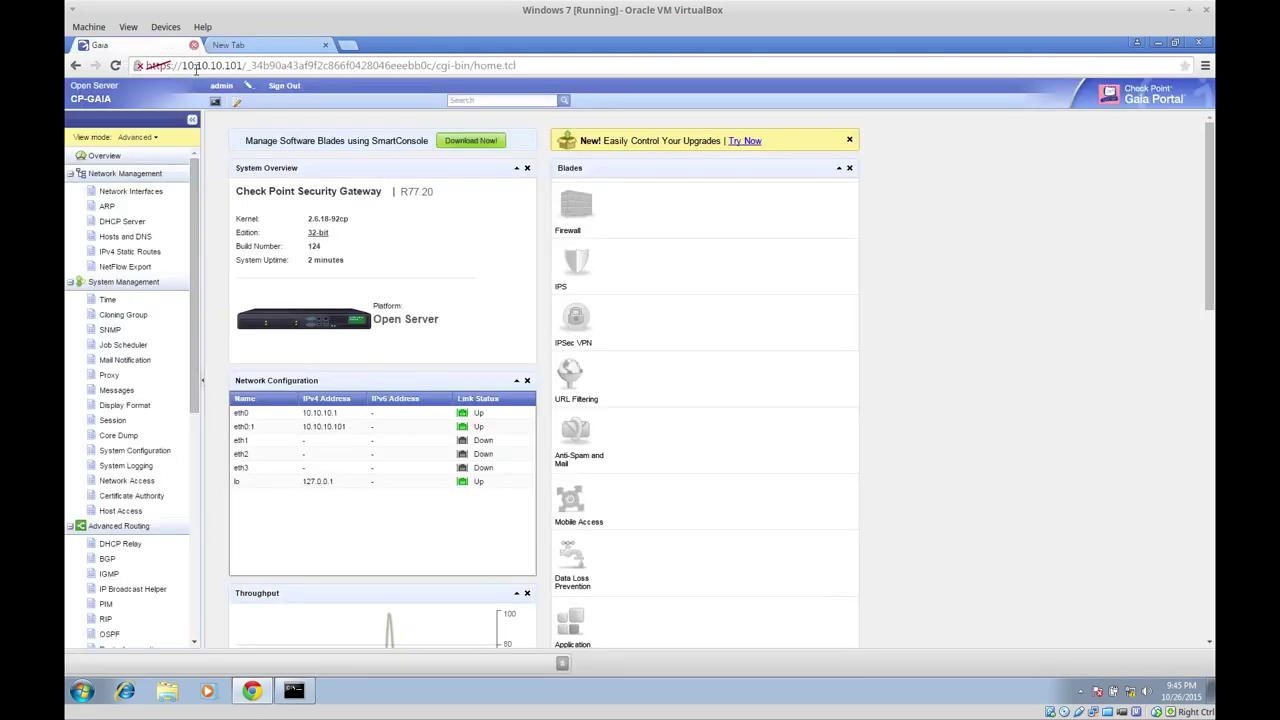
left_click(194, 45)
Step: Browse to 10.10.10.1 and proceed past the certificate warning to the Gaia login page
type("10.10.10.1")
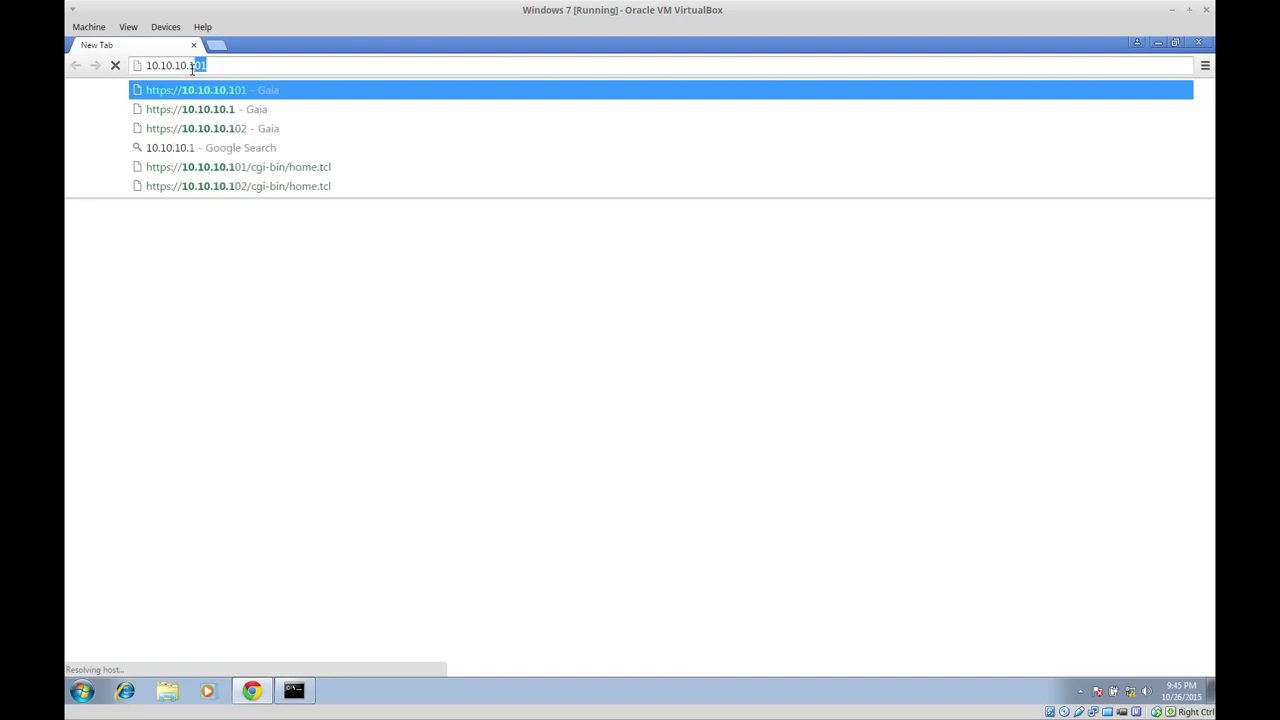
key("Delete")
key("Down")
key("Up")
key("Escape")
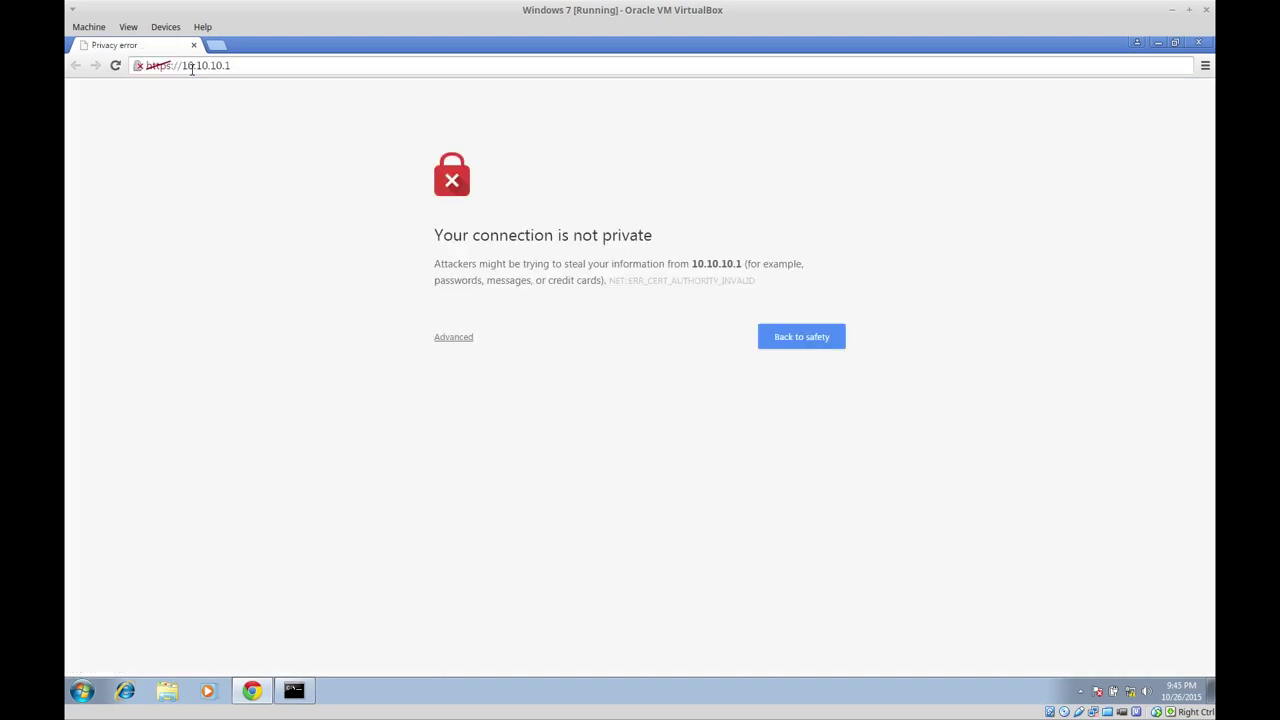
left_click(463, 339)
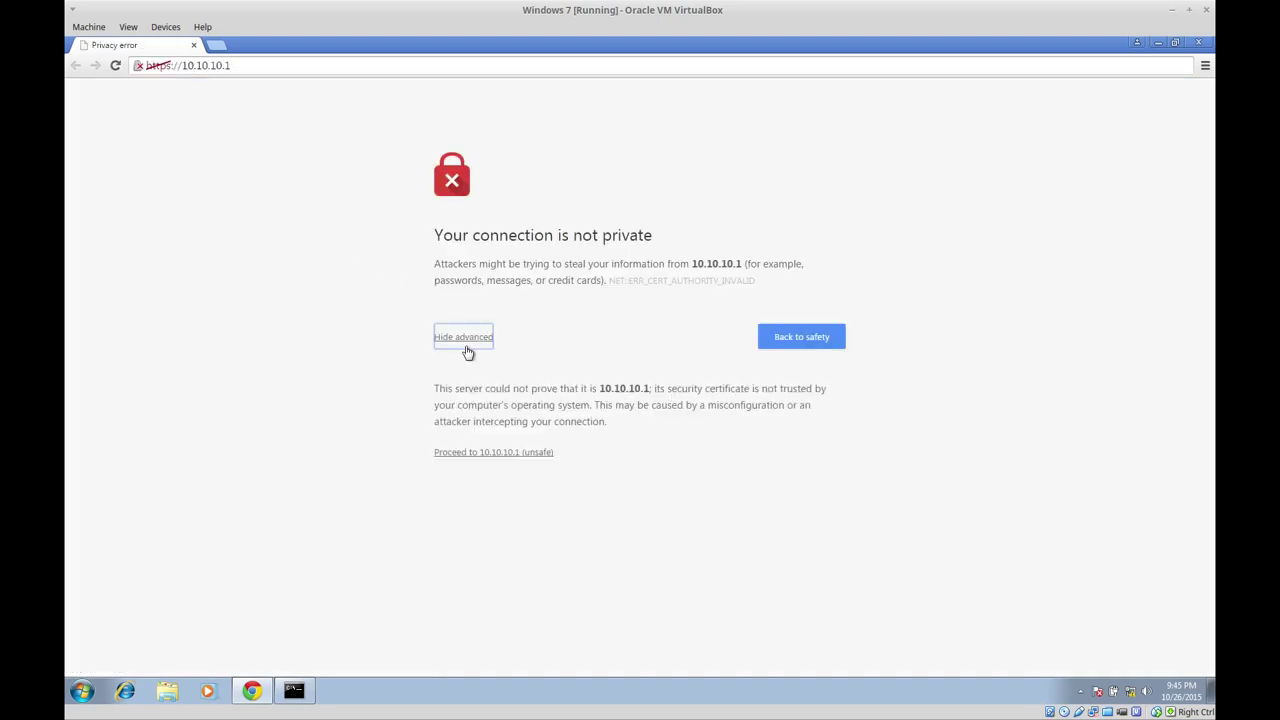
left_click(520, 453)
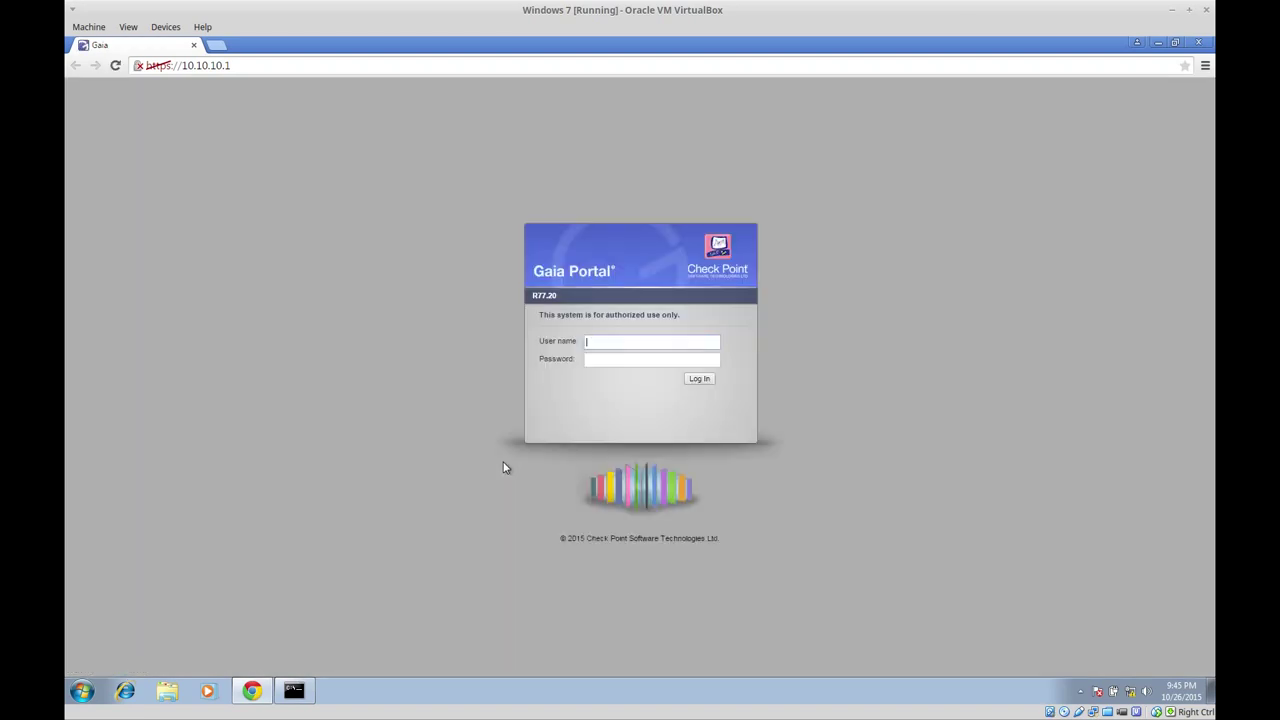
Step: Sign in as admin, dismiss the Configuration Locked notice, and show Network Management > Network Interfaces
type("admin")
key("Tab")
left_click(706, 382)
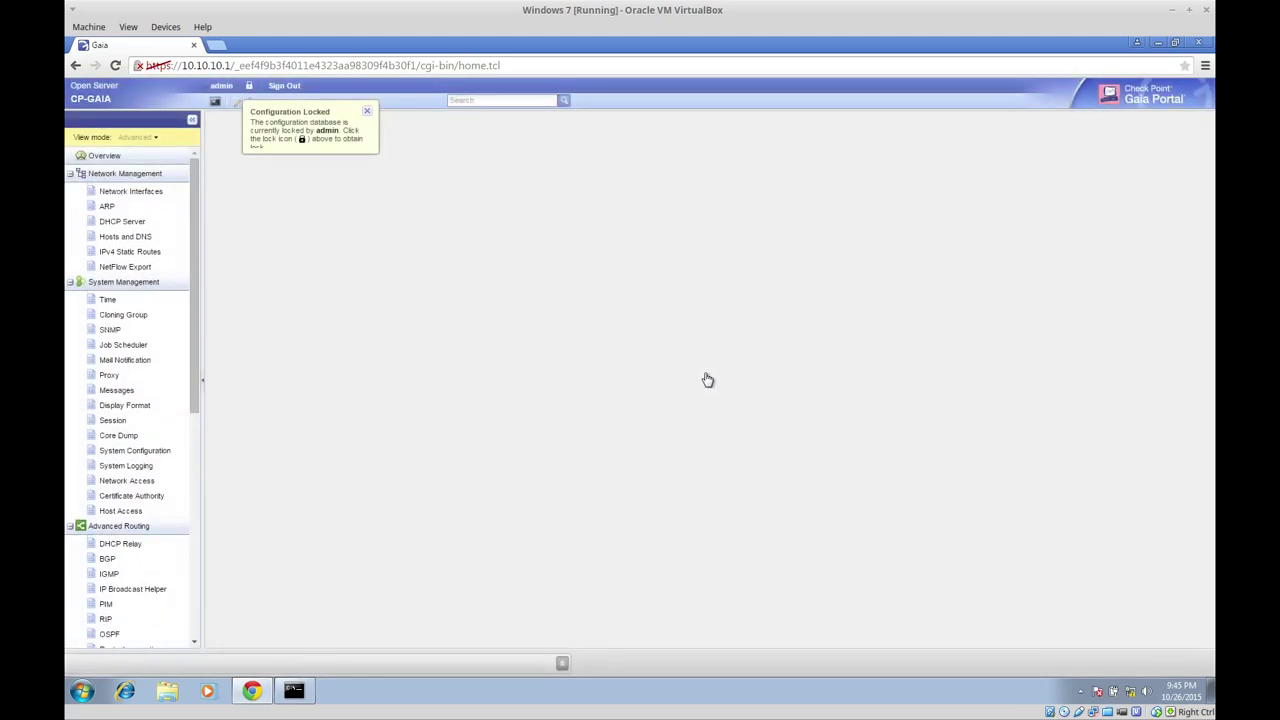
left_click(366, 111)
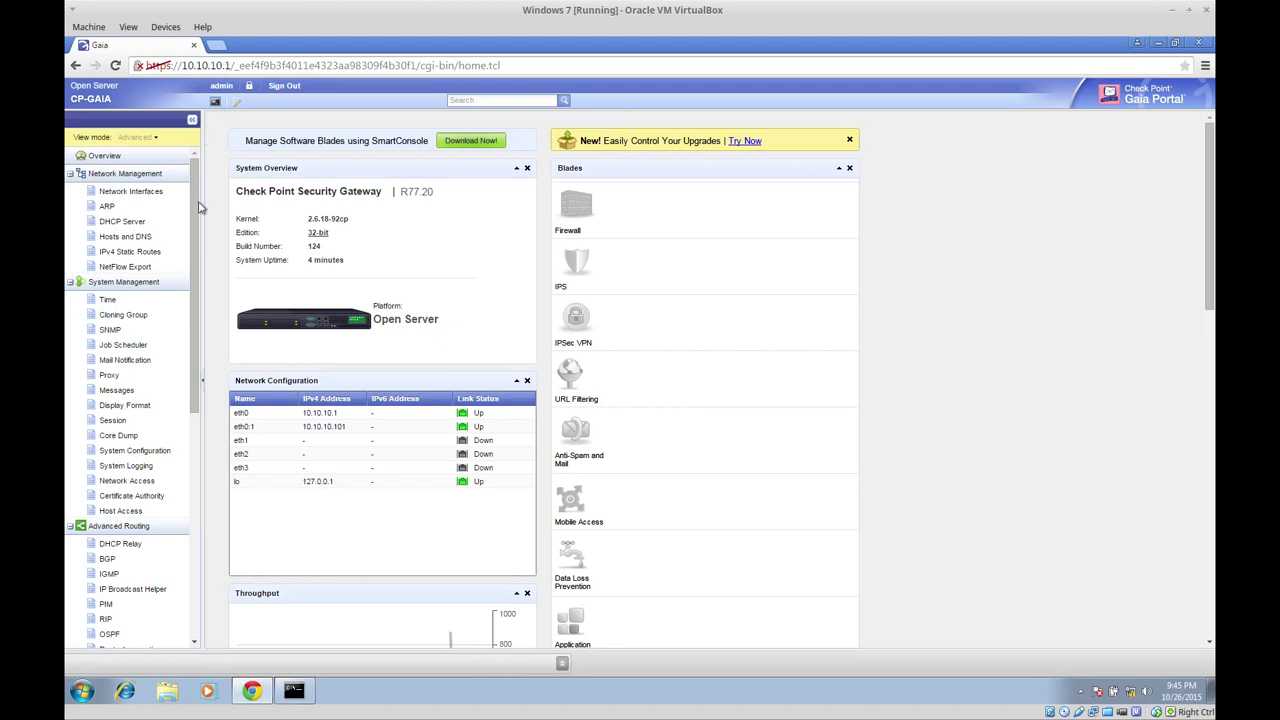
left_click(139, 192)
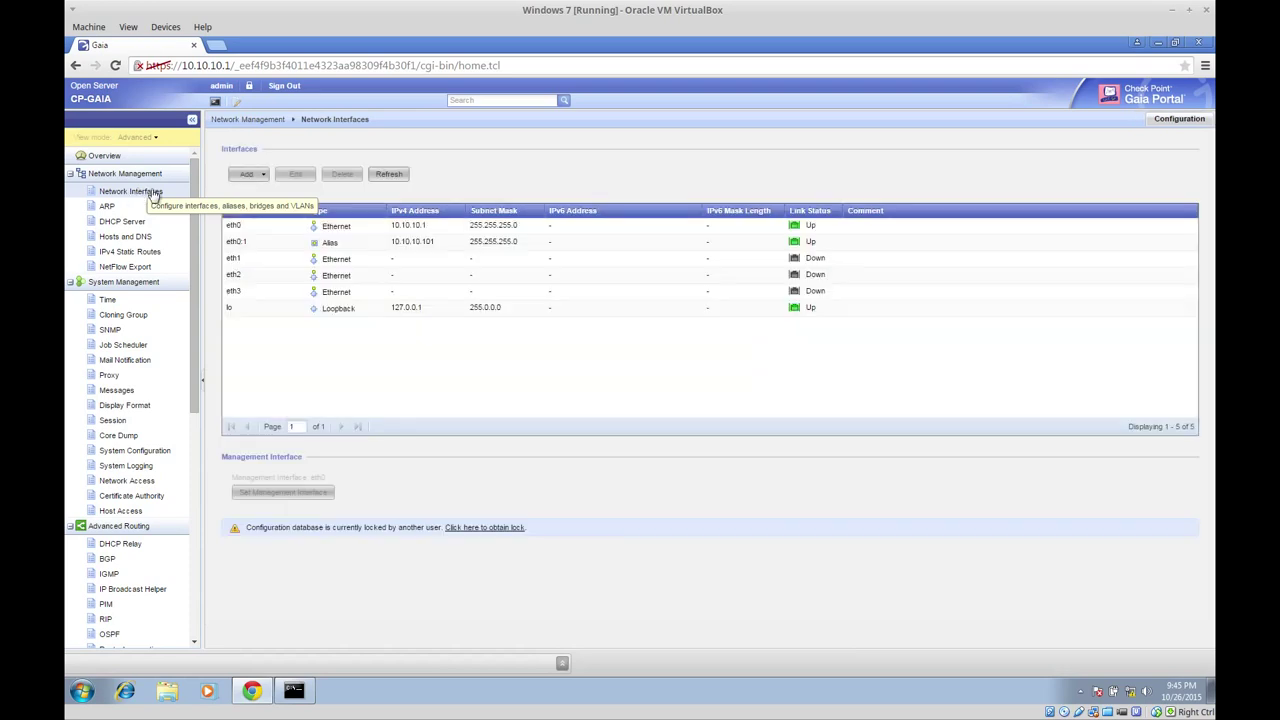